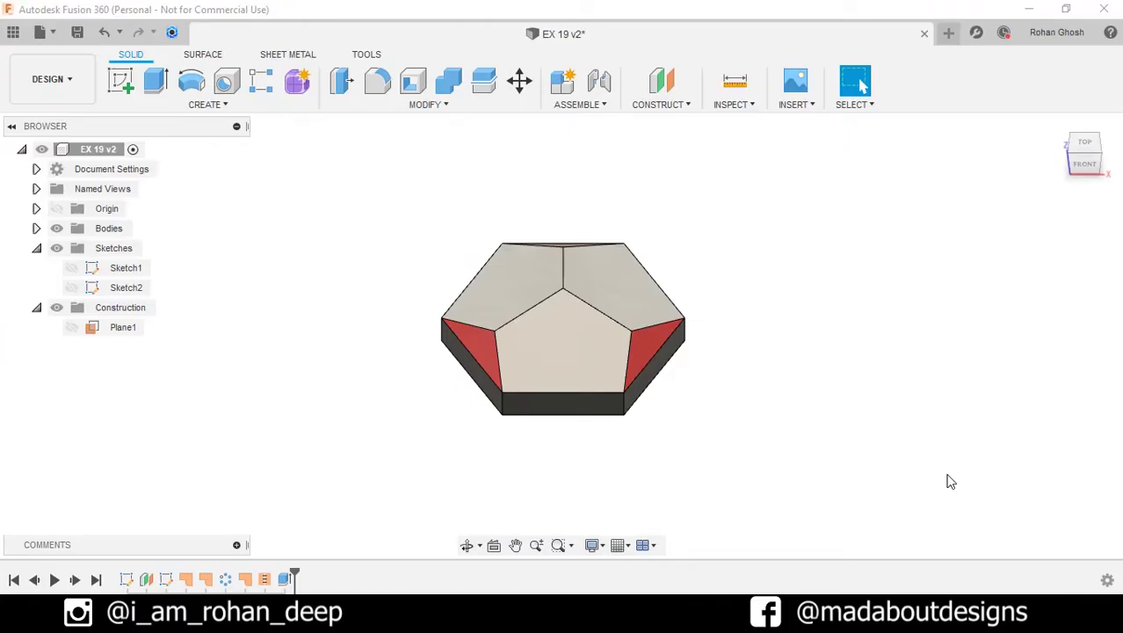
# Start a new blank design and confirm its units are centimetres
pyautogui.moveTo(690, 429)
pyautogui.keyDown('shift'); pyautogui.mouseDown(button='middle')
pyautogui.moveTo(682, 414)
pyautogui.moveTo(803, 386)
pyautogui.moveTo(858, 387)
pyautogui.moveTo(955, 449)
pyautogui.moveTo(957, 474)
pyautogui.mouseUp(button='middle'); pyautogui.keyUp('shift')
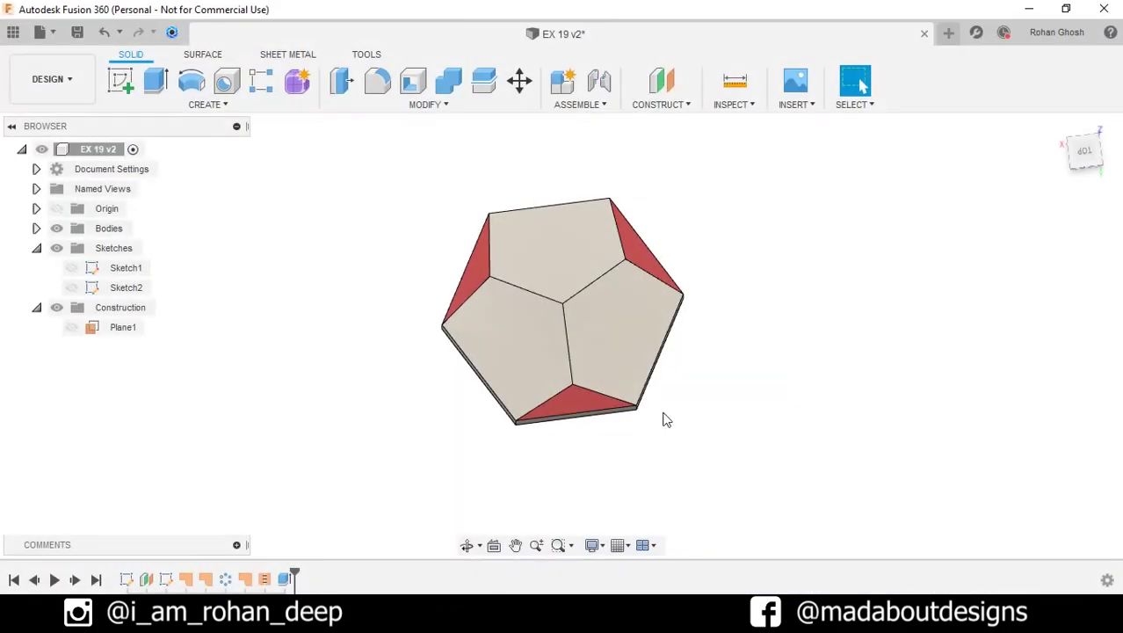
pyautogui.click(41, 32)
pyautogui.click(78, 53)
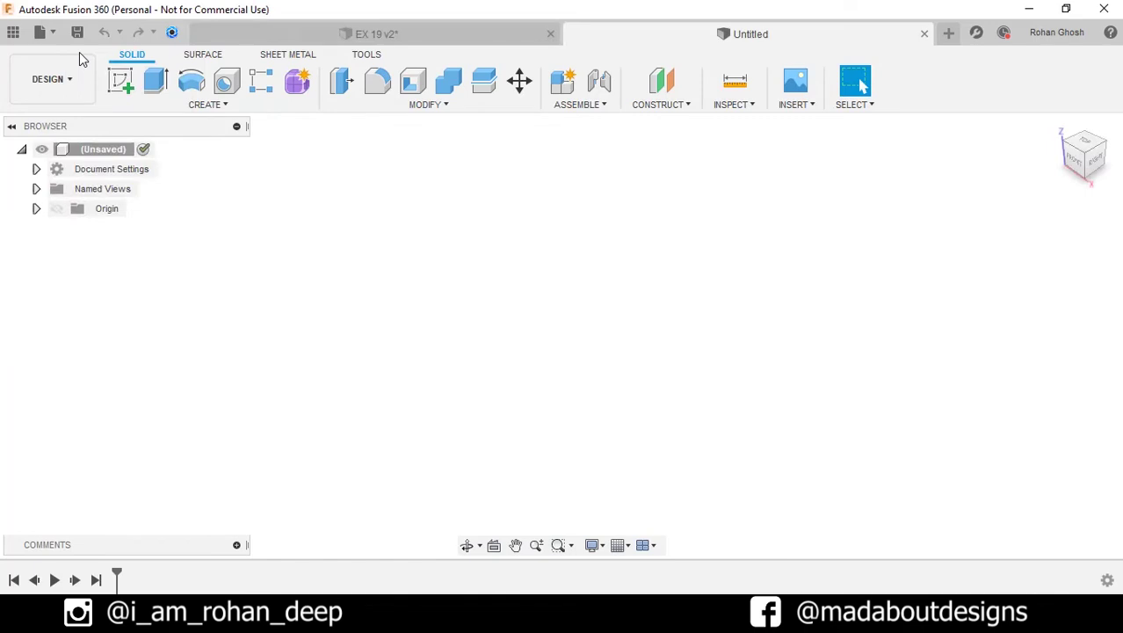
pyautogui.click(36, 169)
pyautogui.moveTo(109, 197)
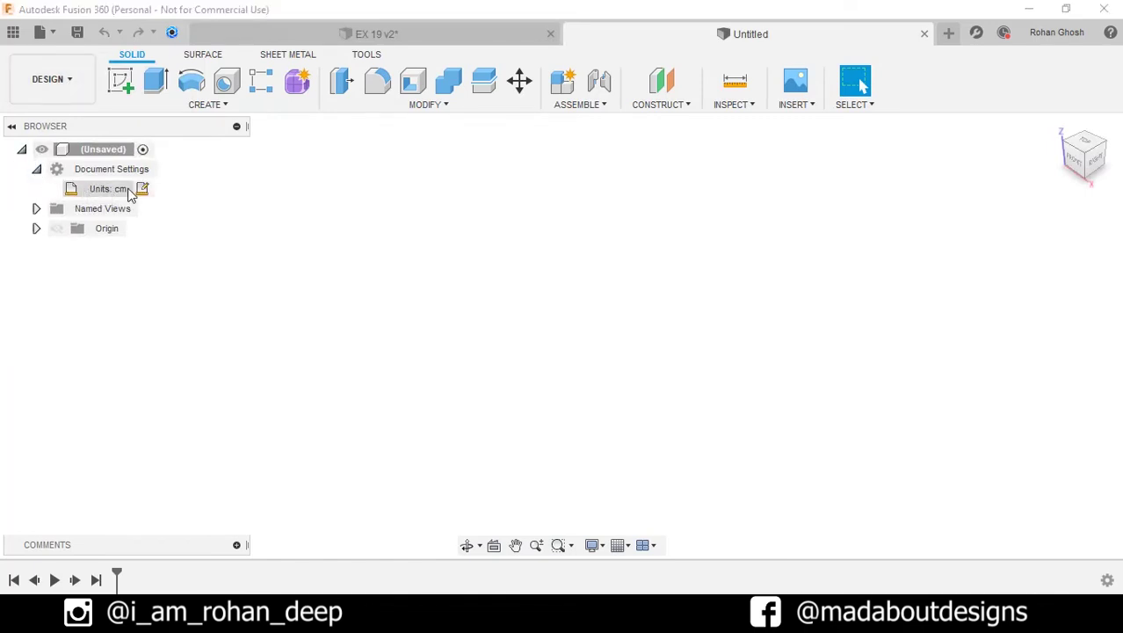
# On the XY plane, sketch a six-sided circumscribed hexagon, 10 cm across at the origin, and finish
pyautogui.click(120, 80)
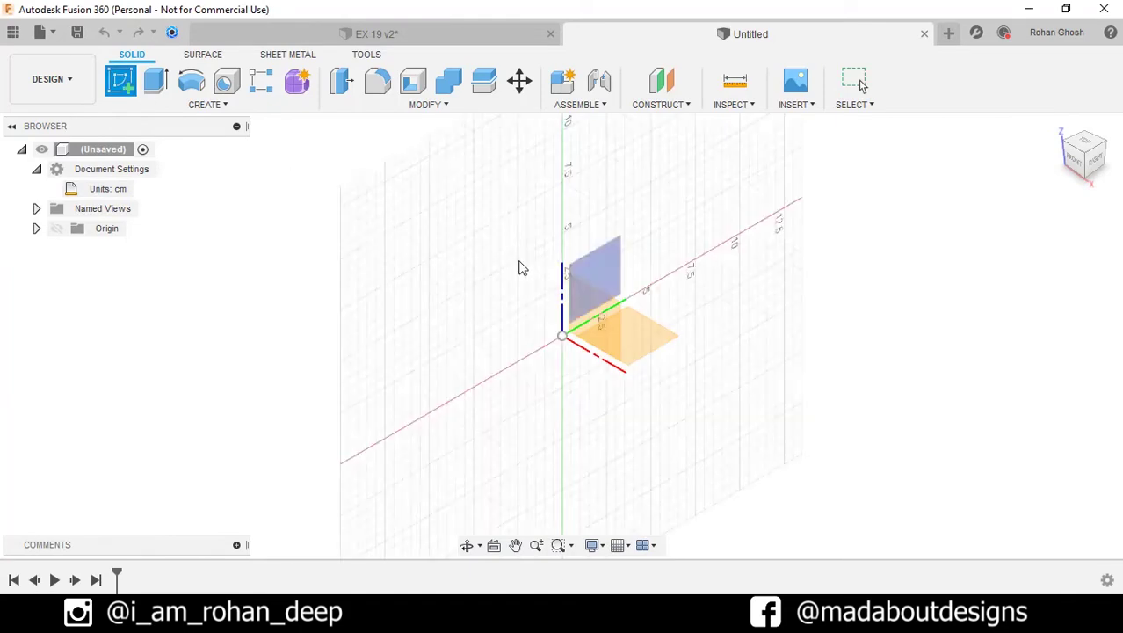
pyautogui.click(661, 347)
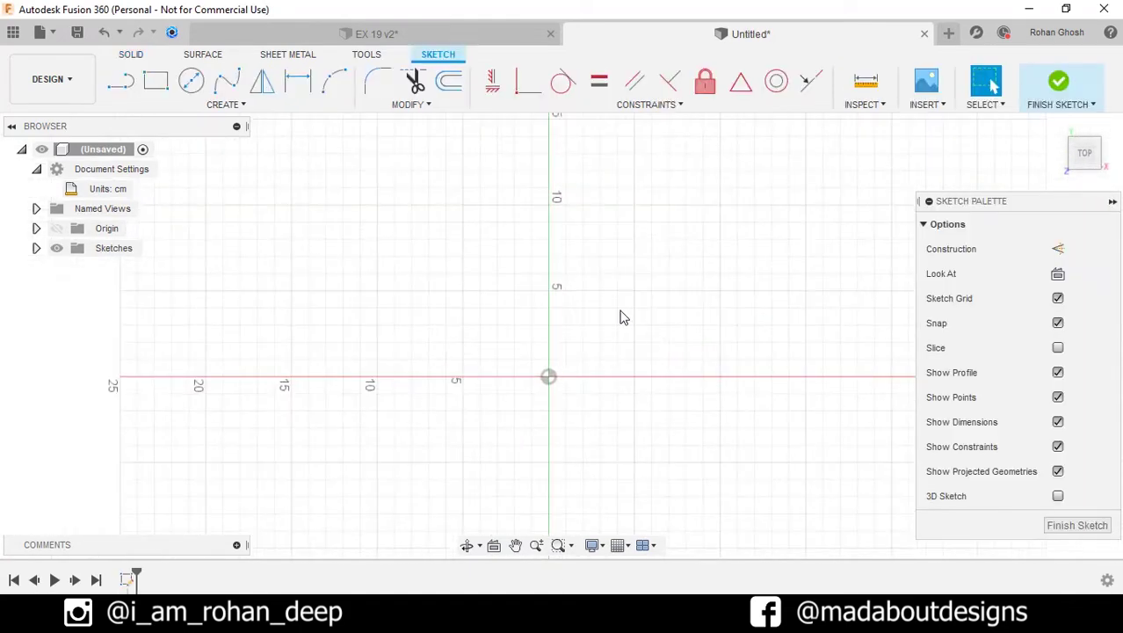
pyautogui.click(190, 107)
pyautogui.moveTo(271, 202)
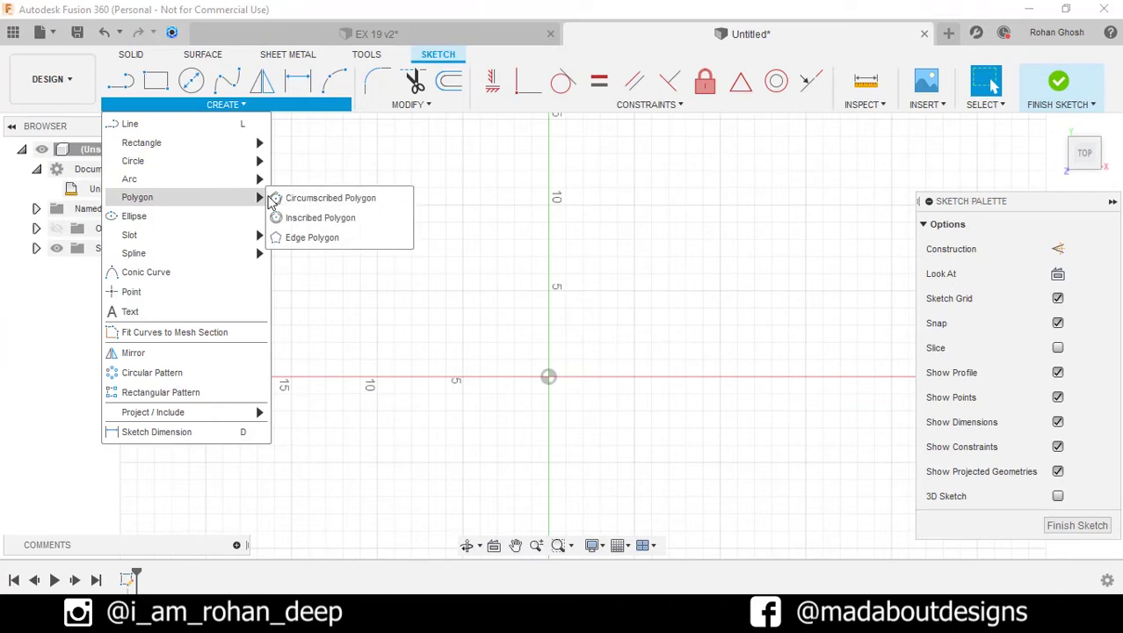
pyautogui.click(331, 198)
pyautogui.click(549, 376)
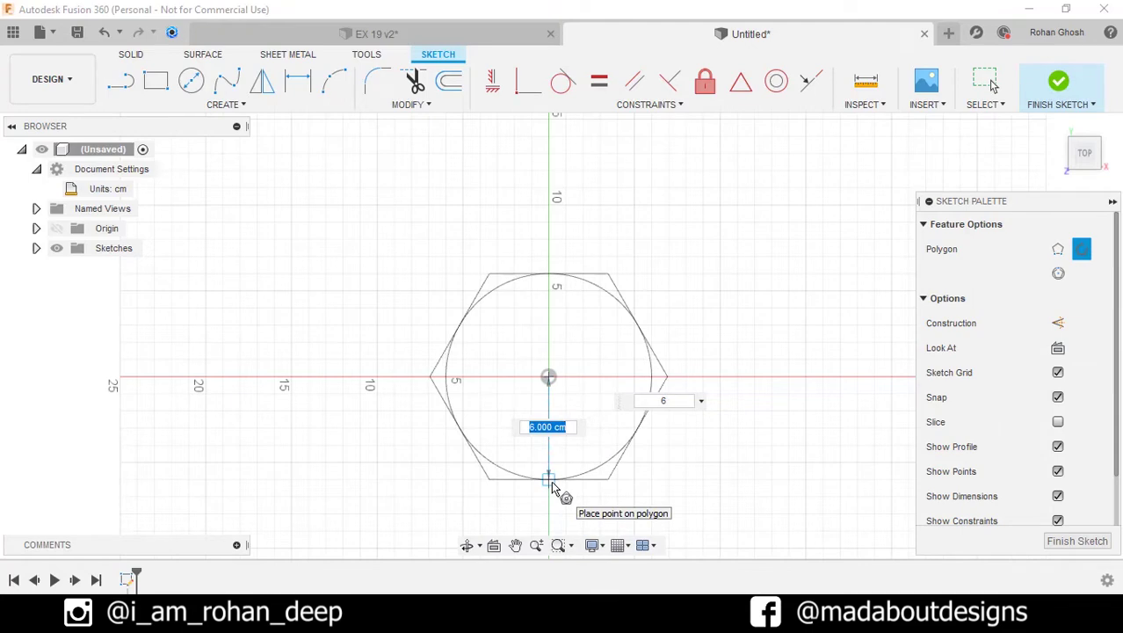
pyautogui.write('10')
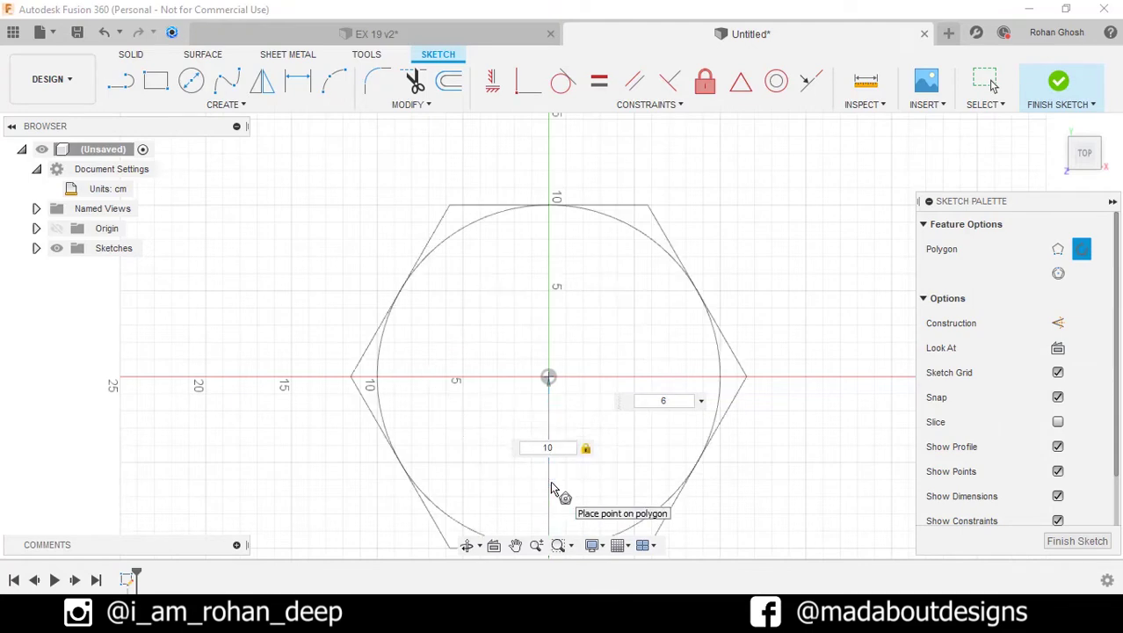
pyautogui.scroll(-2, 550, 487)
pyautogui.moveTo(550, 487); pyautogui.dragTo(538, 435, button='middle')
pyautogui.press('Tab')
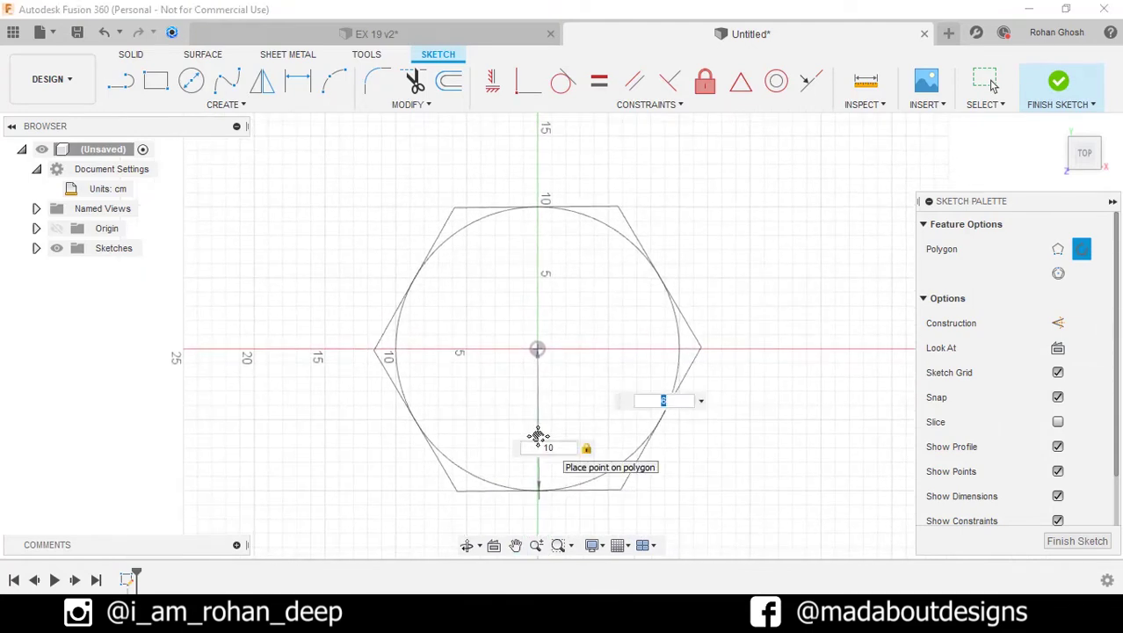
pyautogui.press('Return')
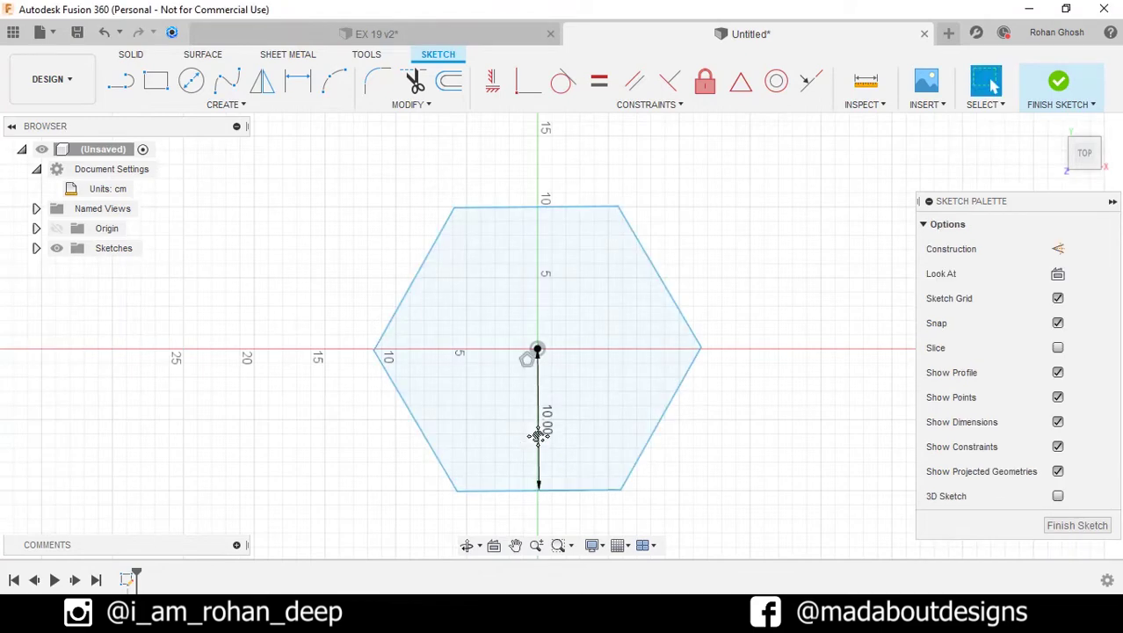
pyautogui.click(1057, 84)
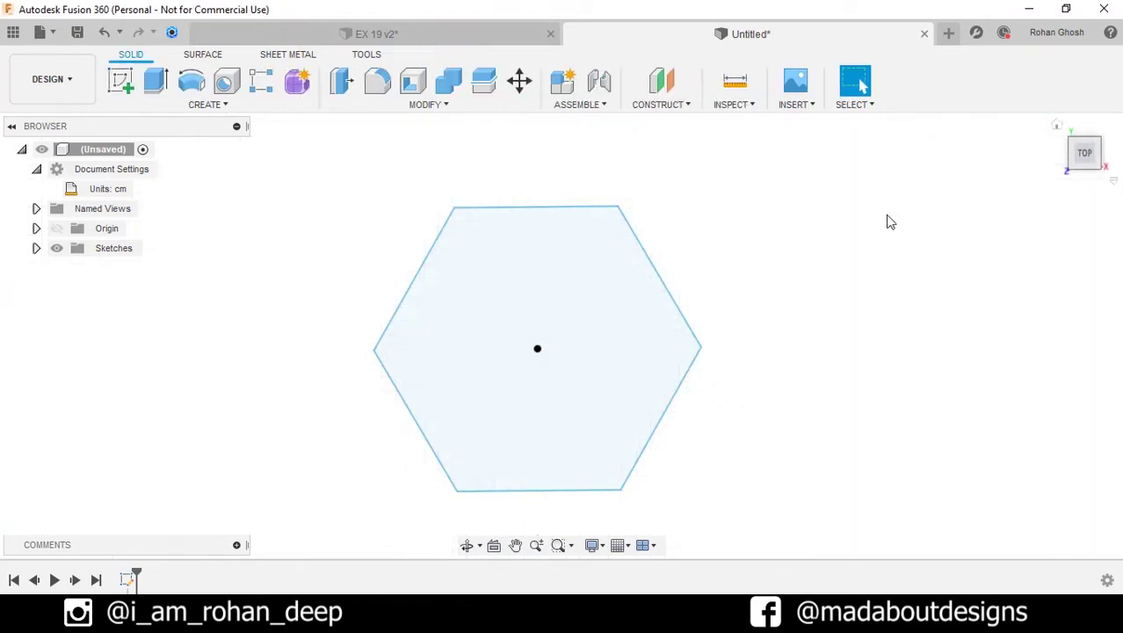
pyautogui.scroll(-3, 752, 299)
# Add an offset construction plane 4 cm above the XY ground plane
pyautogui.keyDown('shift'); pyautogui.moveTo(757, 348); pyautogui.dragTo(721, 279, button='middle'); pyautogui.keyUp('shift')
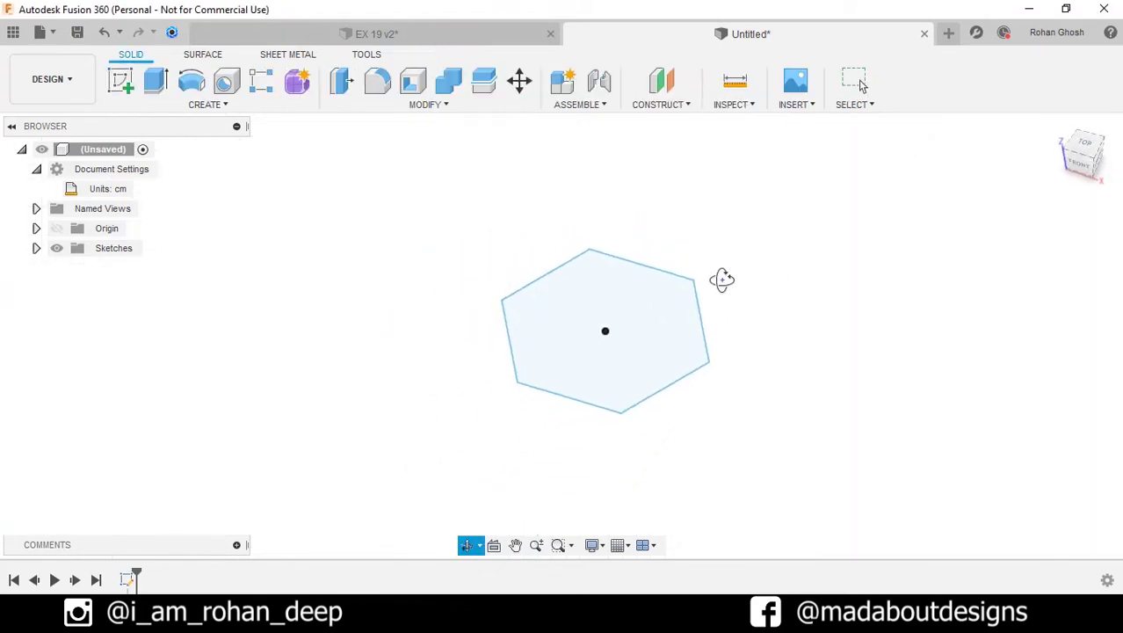
pyautogui.click(670, 112)
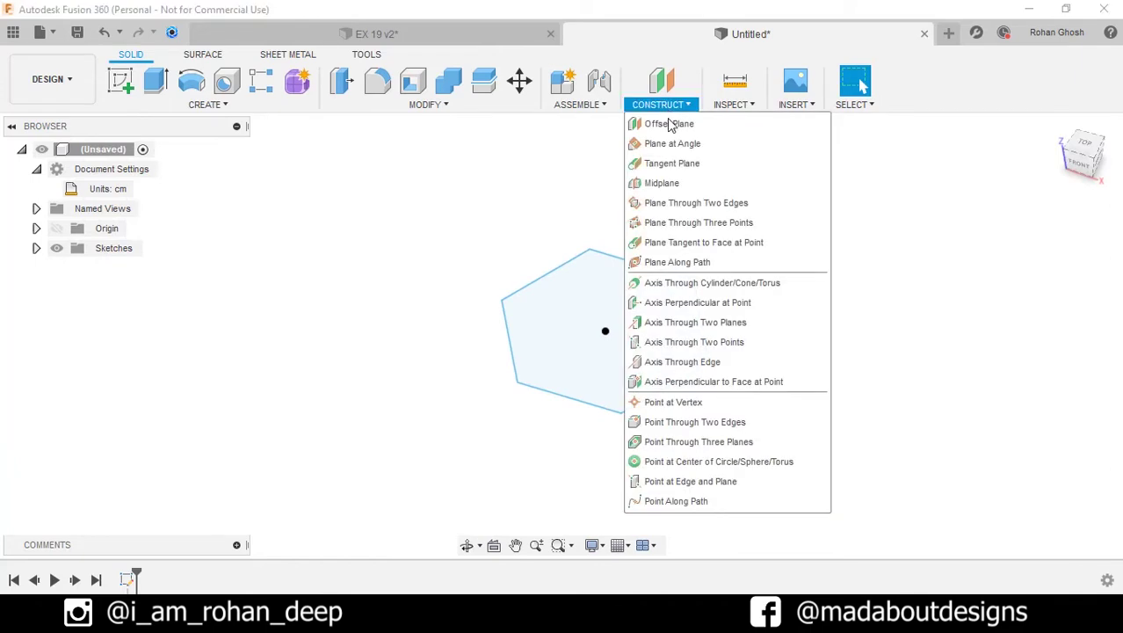
pyautogui.click(670, 128)
pyautogui.keyDown('shift'); pyautogui.moveTo(781, 314); pyautogui.dragTo(617, 313, button='middle'); pyautogui.keyUp('shift')
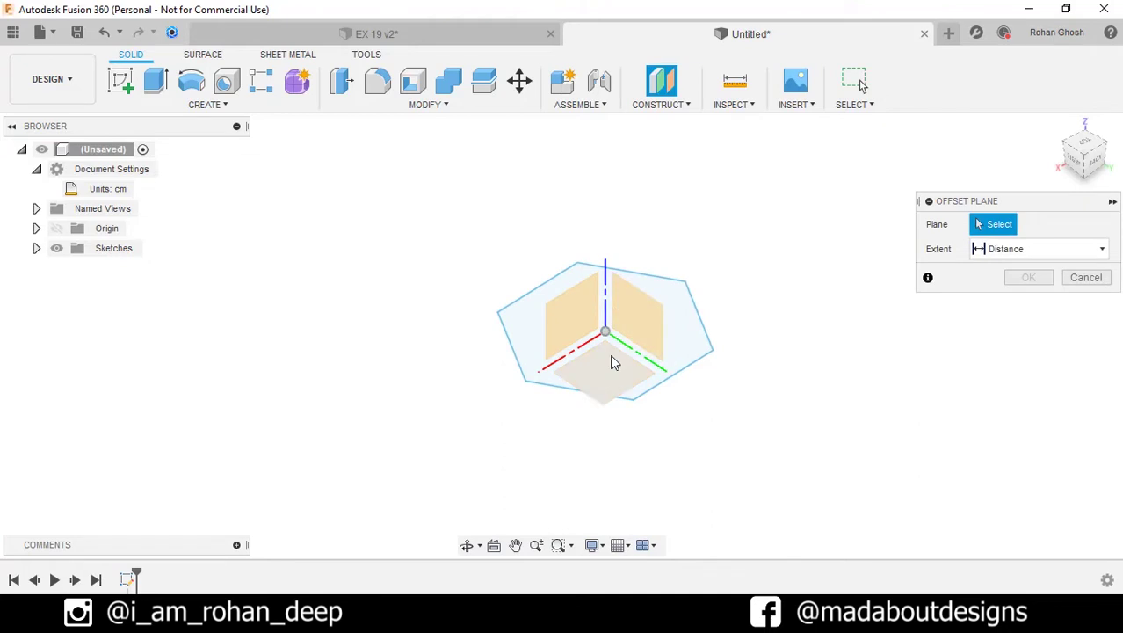
pyautogui.click(609, 378)
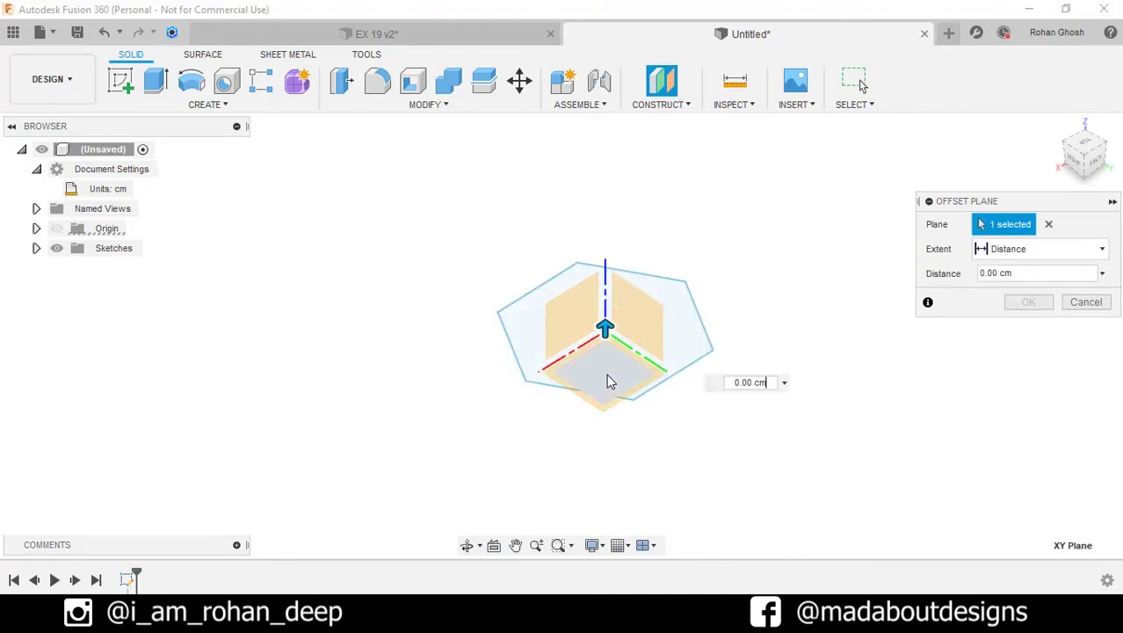
pyautogui.moveTo(604, 327); pyautogui.dragTo(604, 306)
pyautogui.write('4')
pyautogui.press('Return')
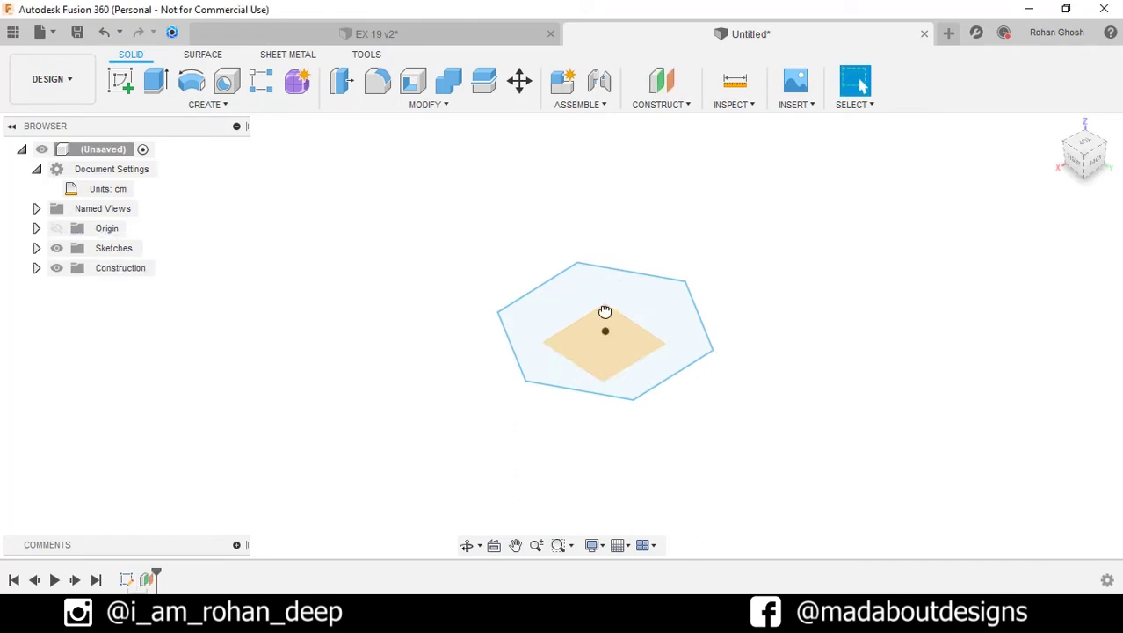
# Start a new sketch on the offset plane Plane1
pyautogui.moveTo(681, 285)
pyautogui.keyDown('shift'); pyautogui.mouseDown(button='middle')
pyautogui.moveTo(743, 231)
pyautogui.moveTo(792, 296)
pyautogui.mouseUp(button='middle'); pyautogui.keyUp('shift')
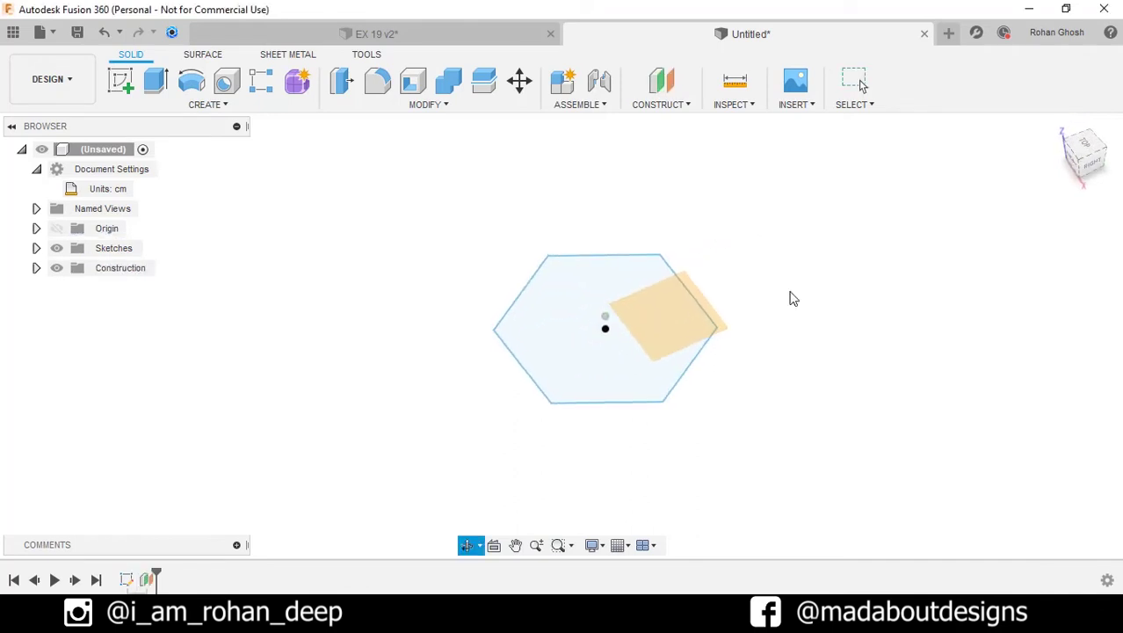
pyautogui.click(663, 323)
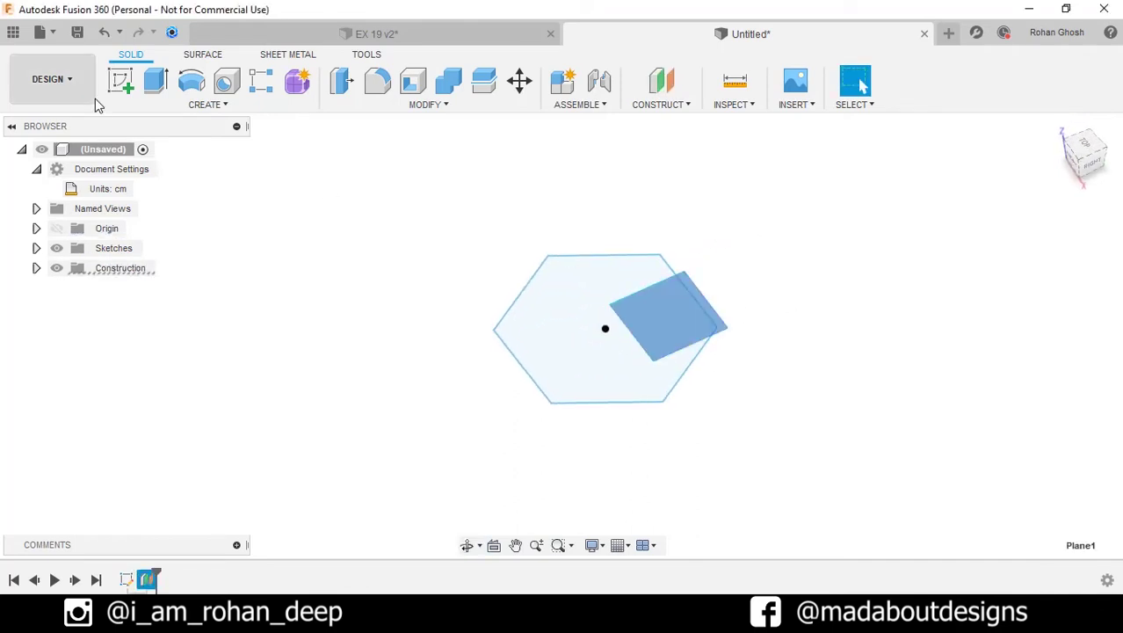
pyautogui.click(121, 81)
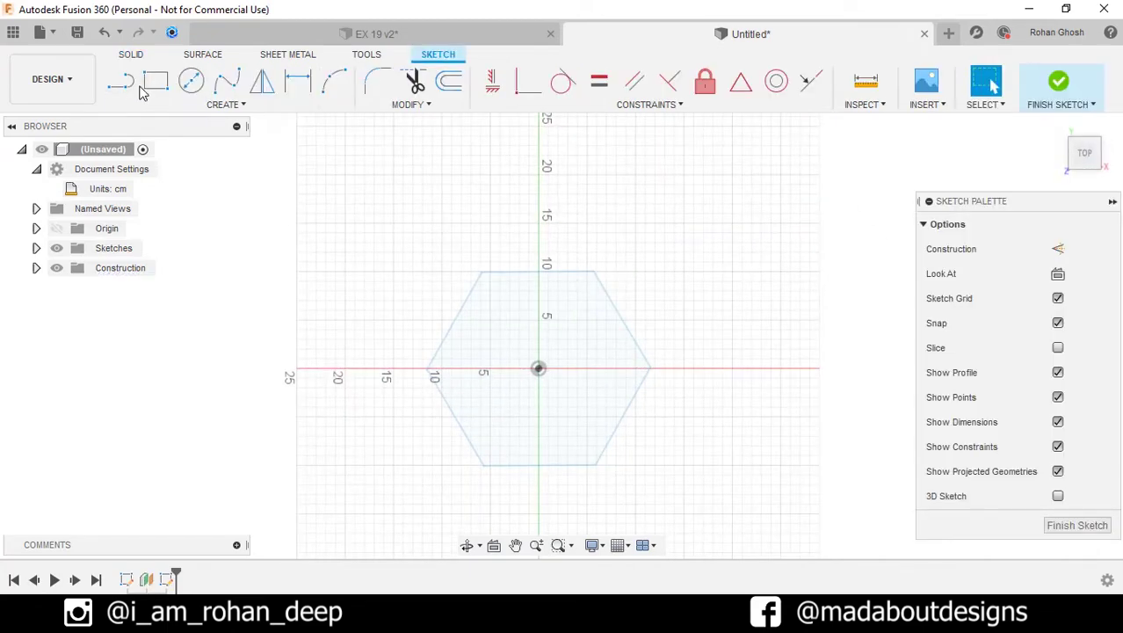
# Draw a 7.5 cm line from the sketch origin at a 30° angle
pyautogui.click(121, 81)
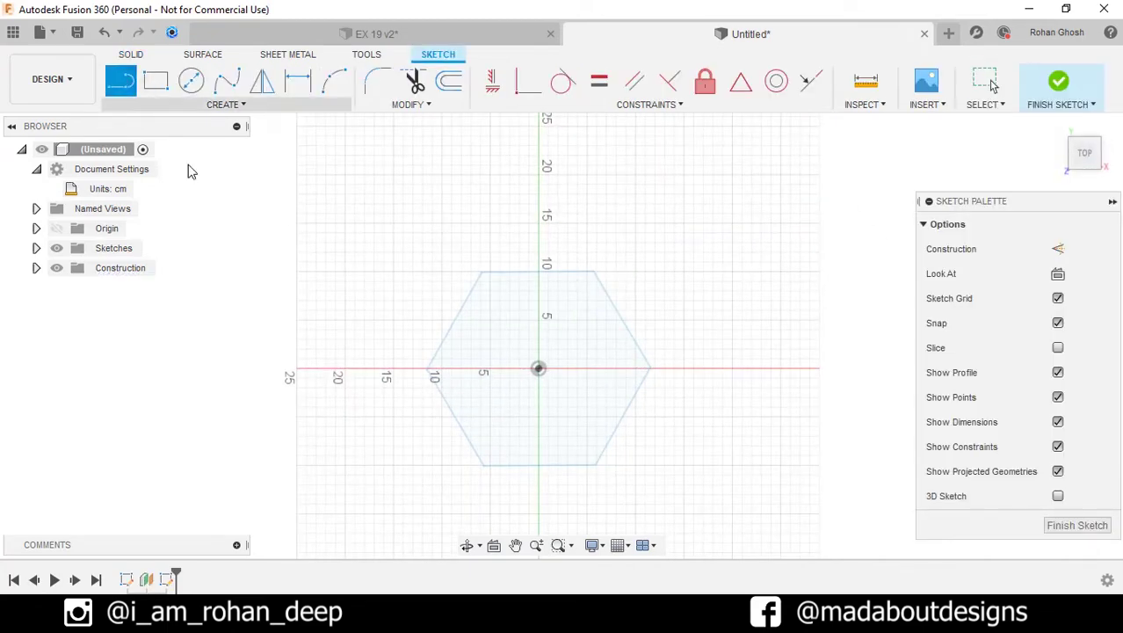
pyautogui.moveTo(258, 219); pyautogui.dragTo(248, 179, button='middle')
pyautogui.scroll(2, 444, 281)
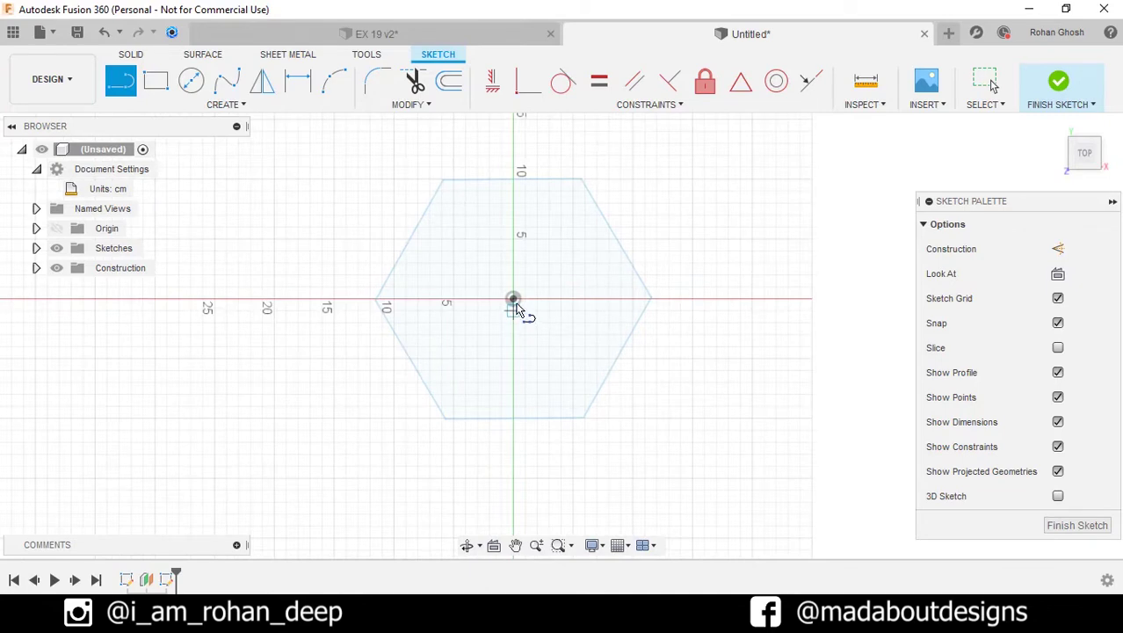
pyautogui.click(513, 299)
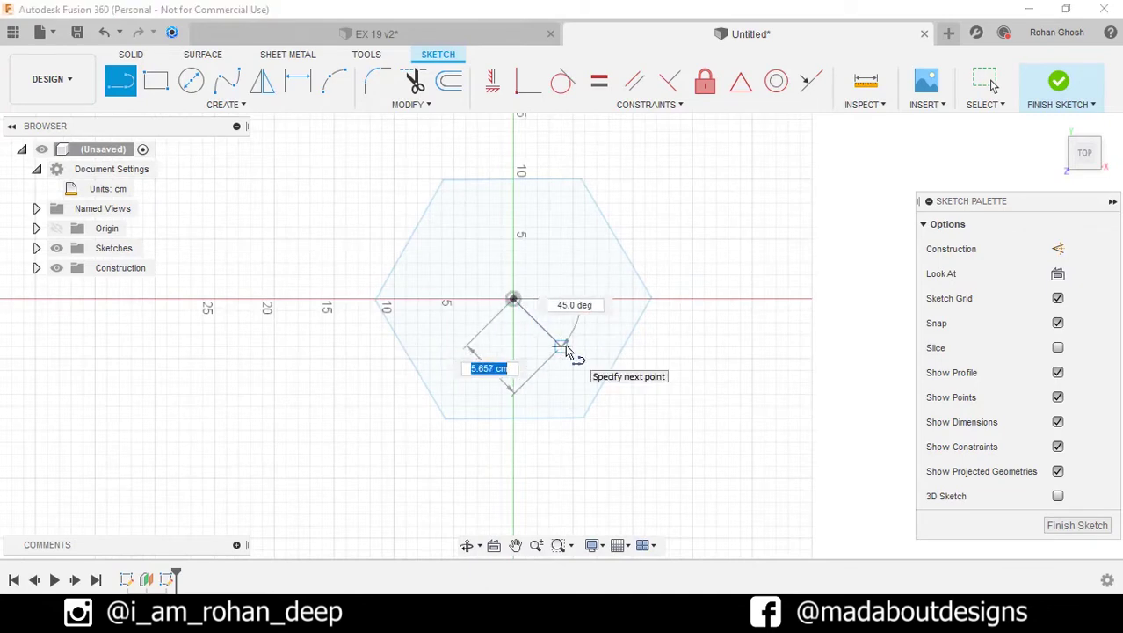
pyautogui.press('Tab')
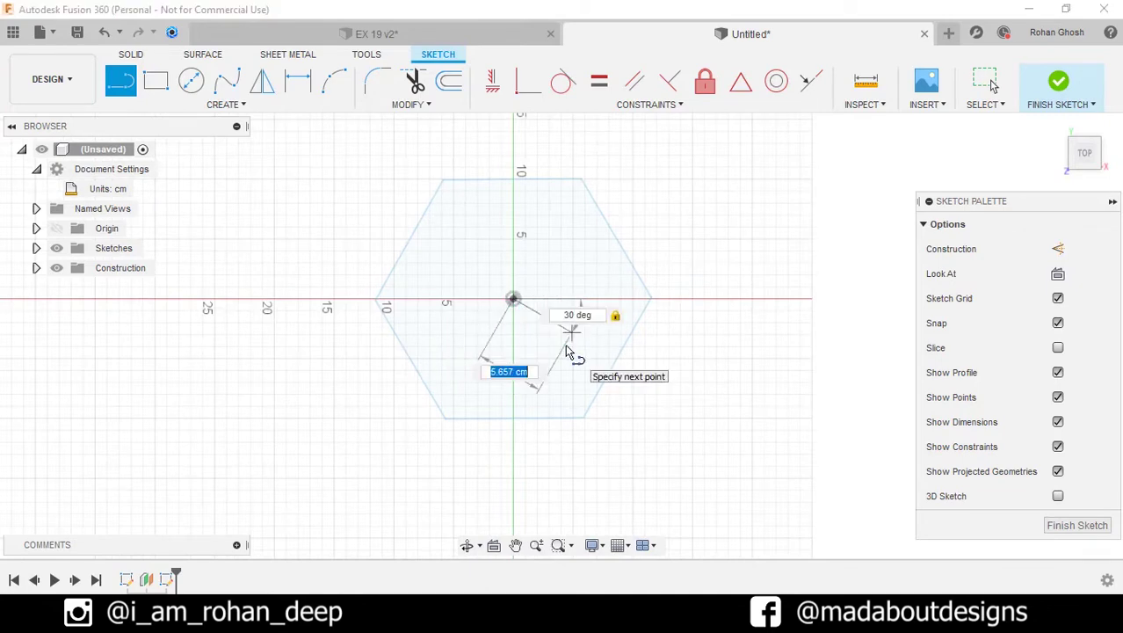
pyautogui.write('7.5')
pyautogui.press('Tab')
pyautogui.press('Return')
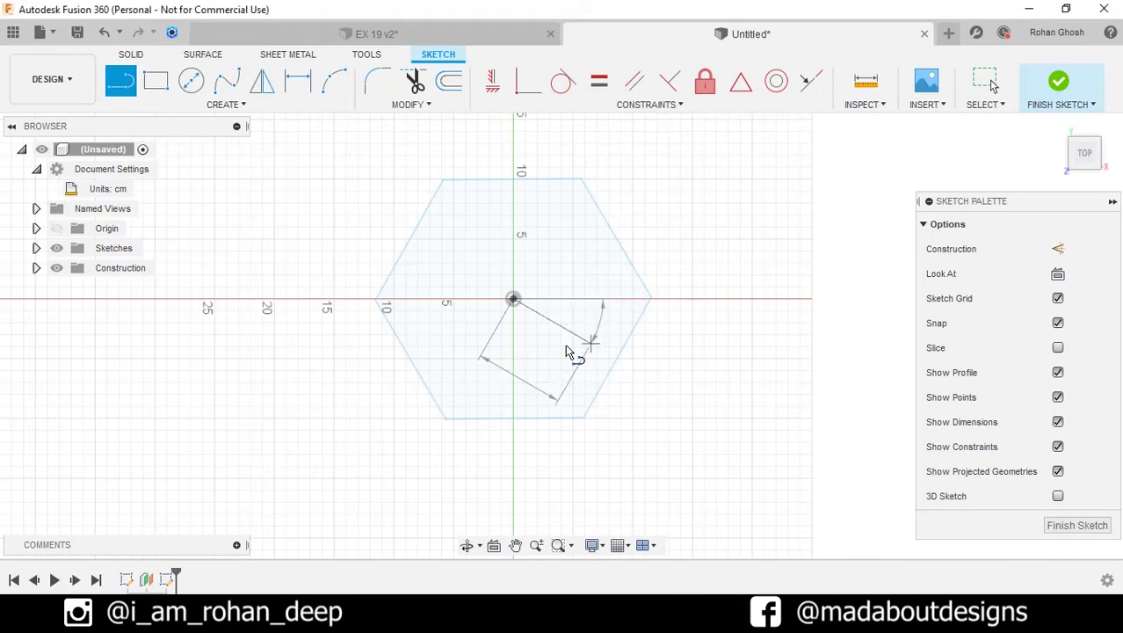
pyautogui.press('Escape')
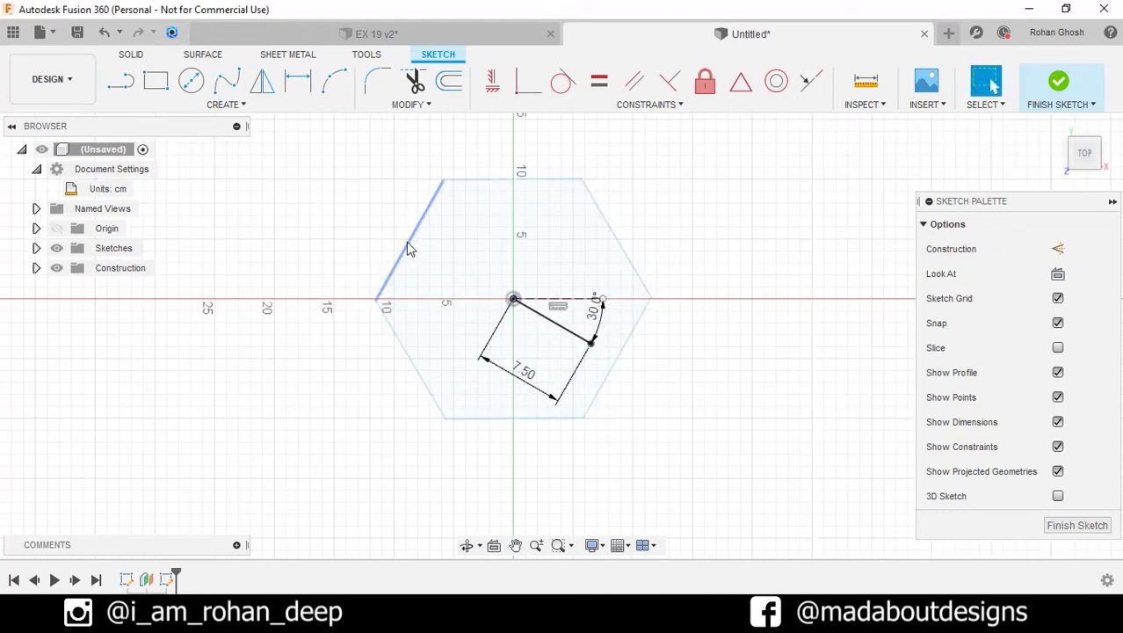
pyautogui.scroll(1, 400, 237)
pyautogui.click(241, 104)
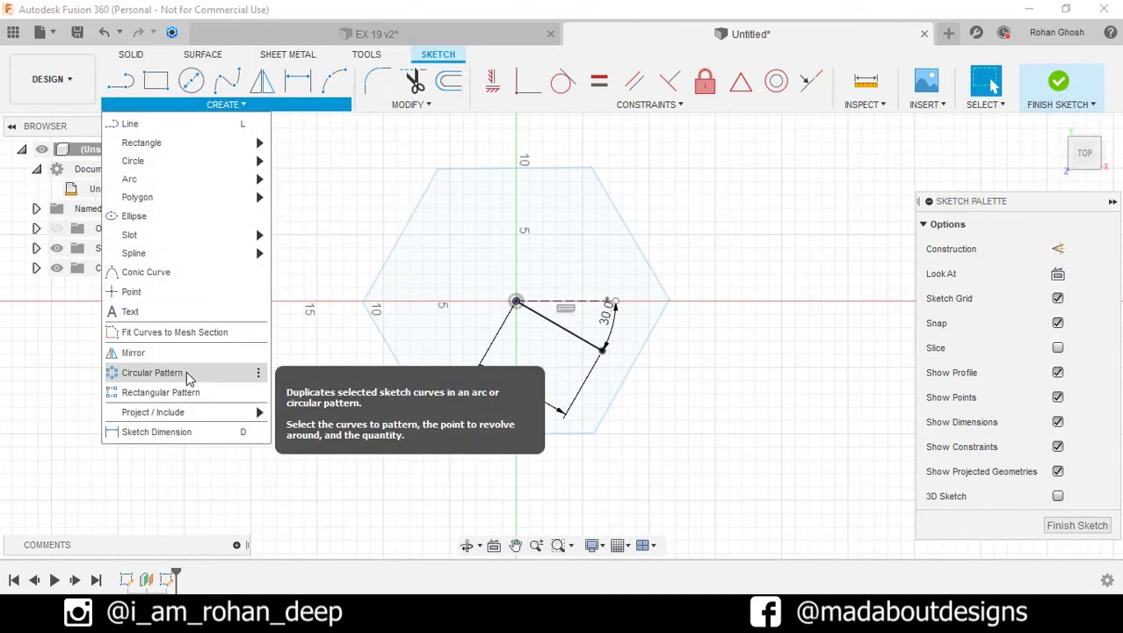
# Circular-pattern the 7.5 cm line three times around the origin and delete its dimensions
pyautogui.click(152, 372)
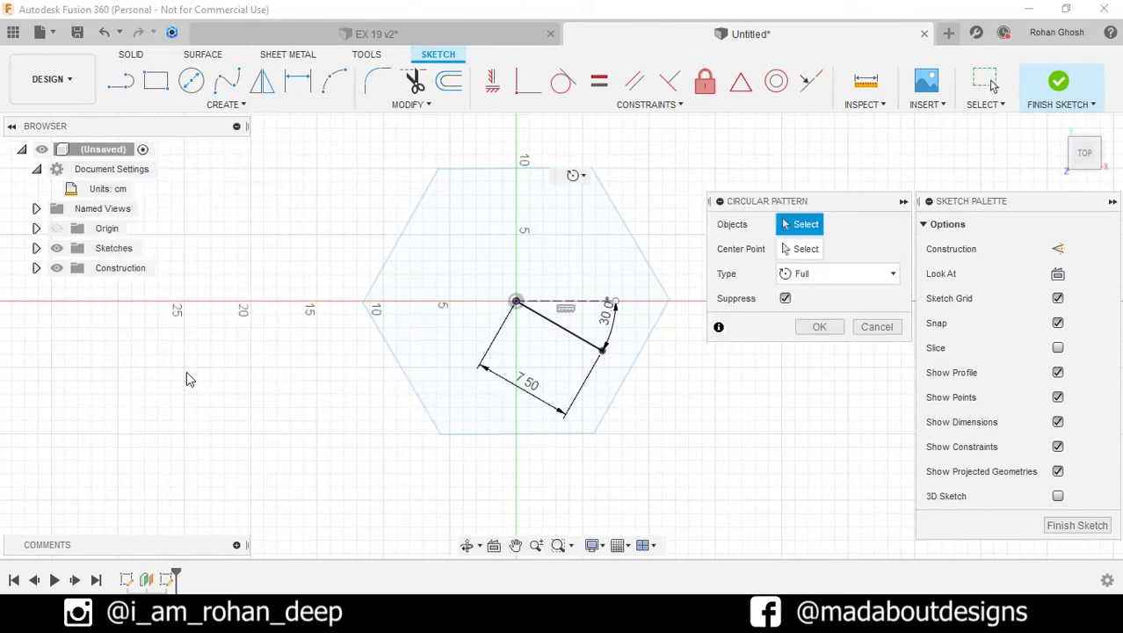
pyautogui.click(575, 337)
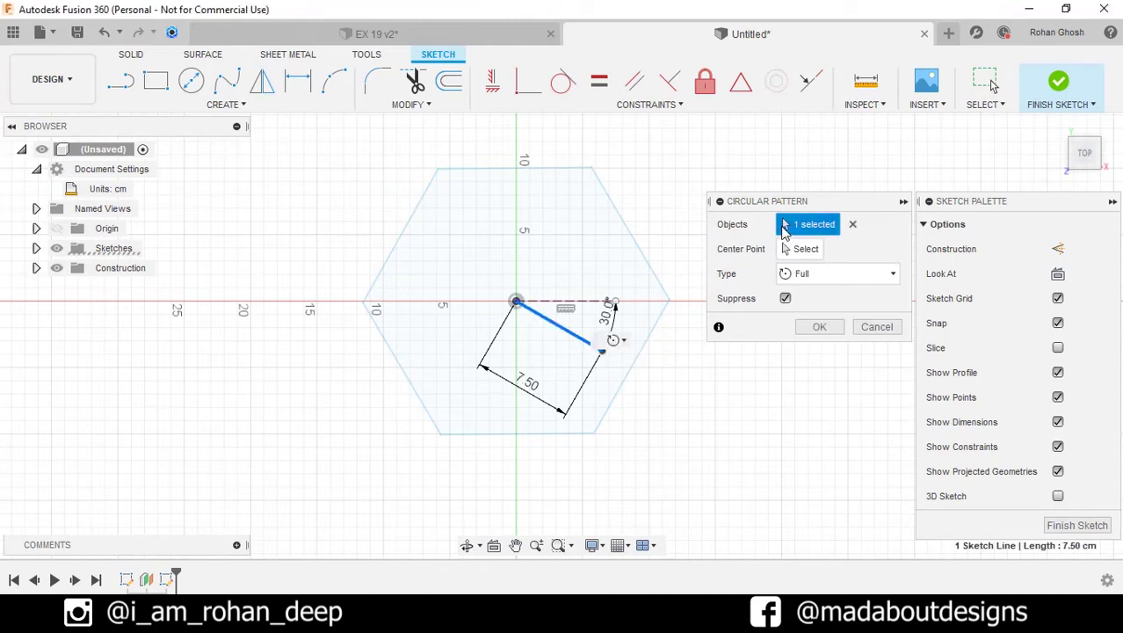
pyautogui.click(799, 249)
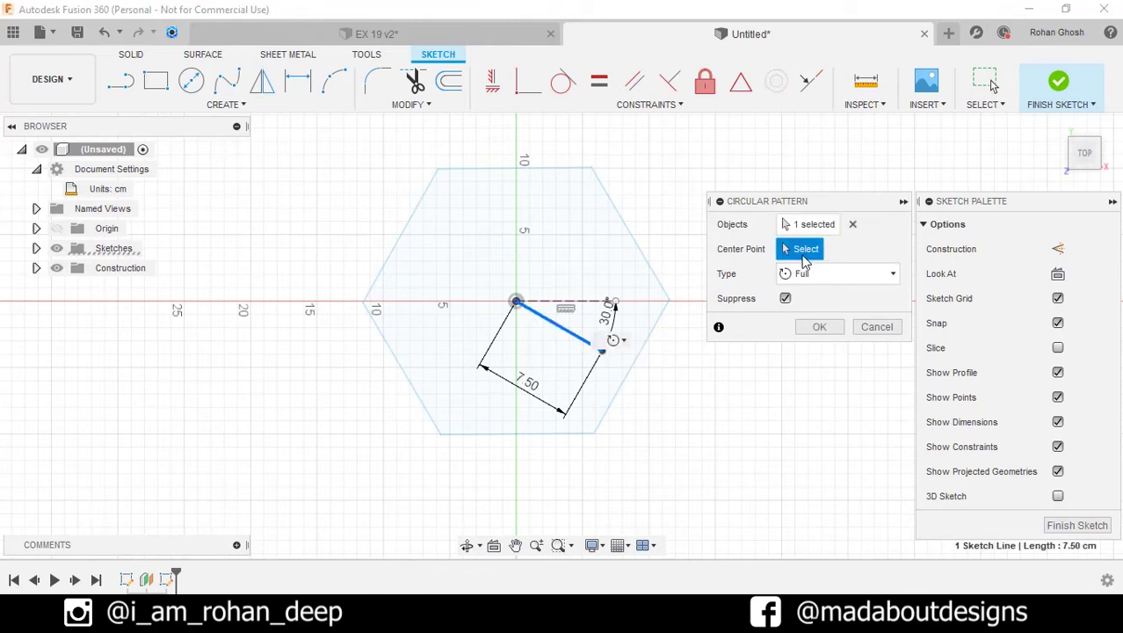
pyautogui.click(517, 302)
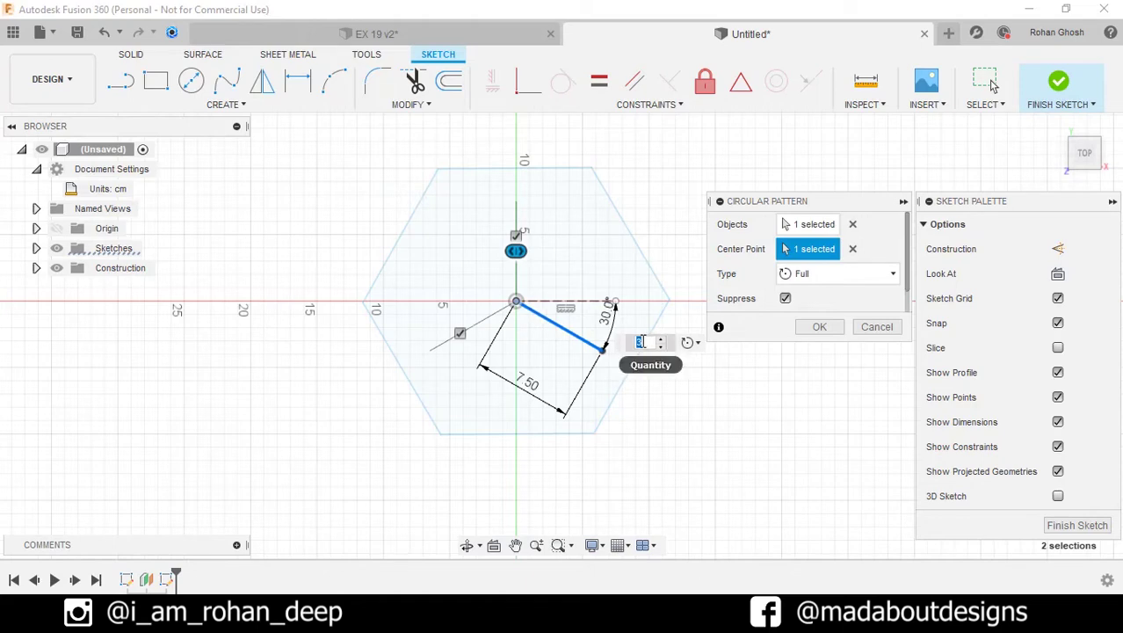
pyautogui.click(820, 326)
pyautogui.press('d')
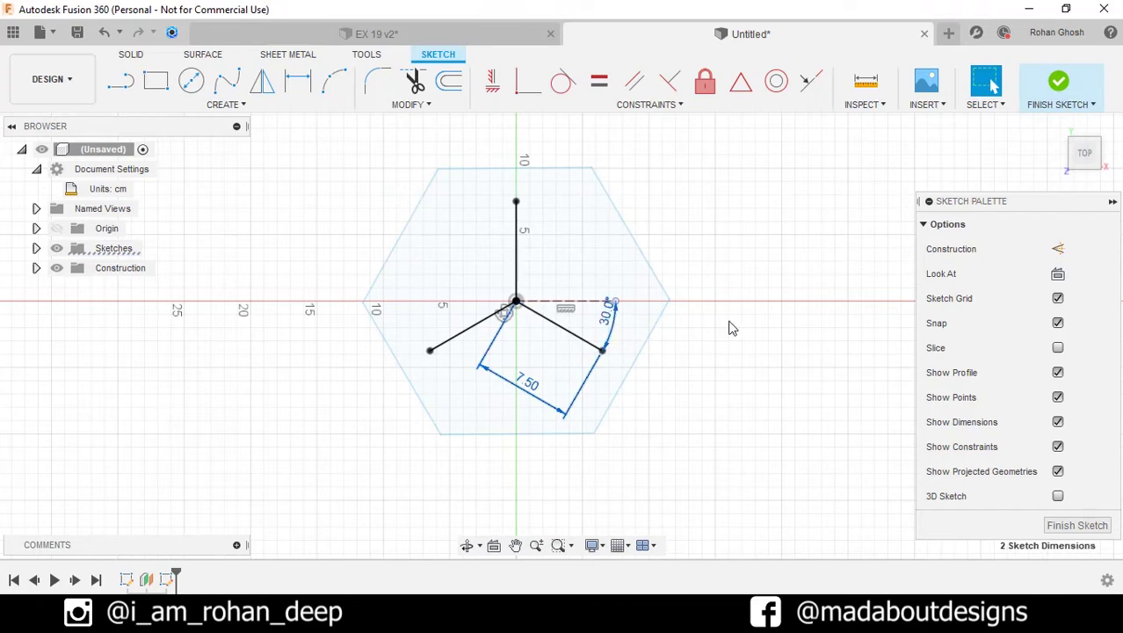
pyautogui.press('Delete')
pyautogui.keyDown('shift'); pyautogui.moveTo(647, 365); pyautogui.dragTo(618, 298, button='middle'); pyautogui.keyUp('shift')
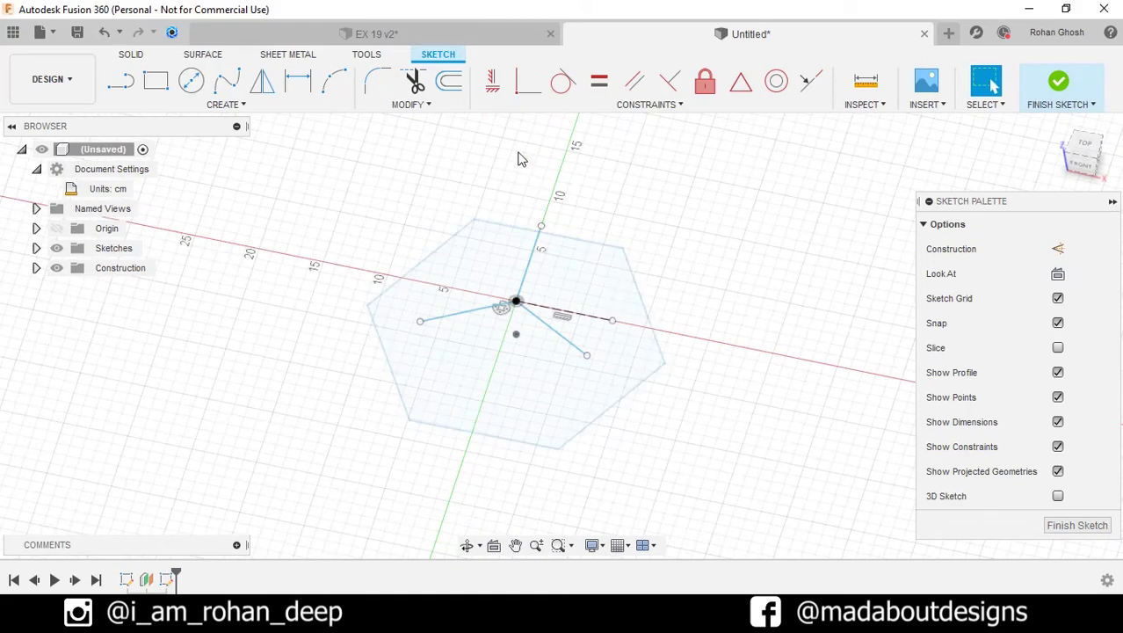
# Move the three spoke end points down by -1.5 cm along Z
pyautogui.click(430, 105)
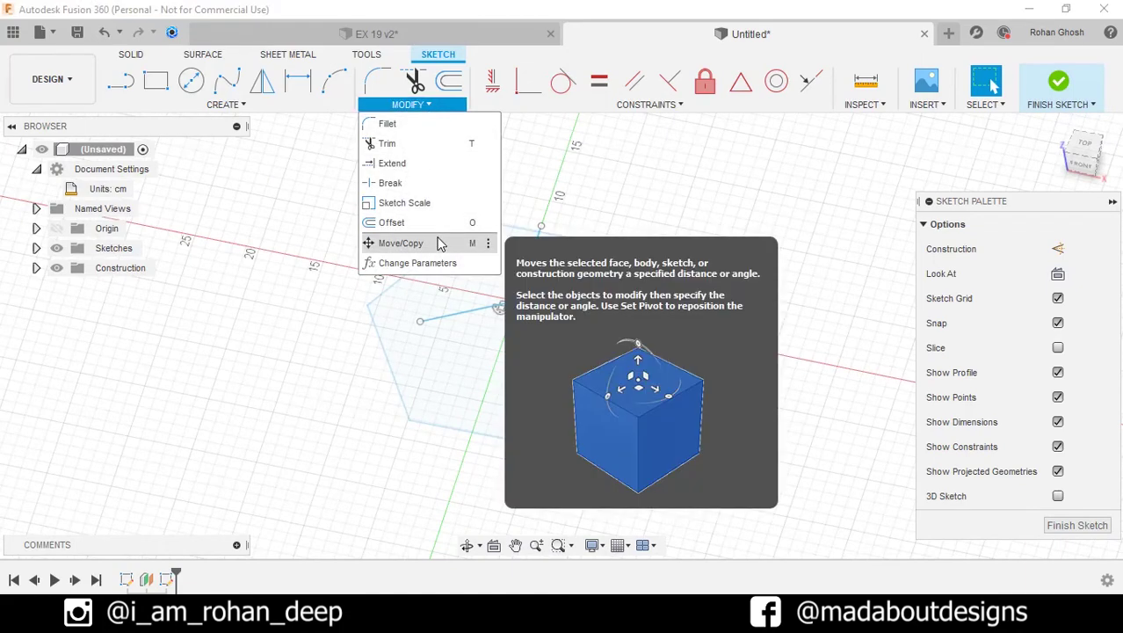
pyautogui.click(413, 240)
pyautogui.scroll(3, 516, 302)
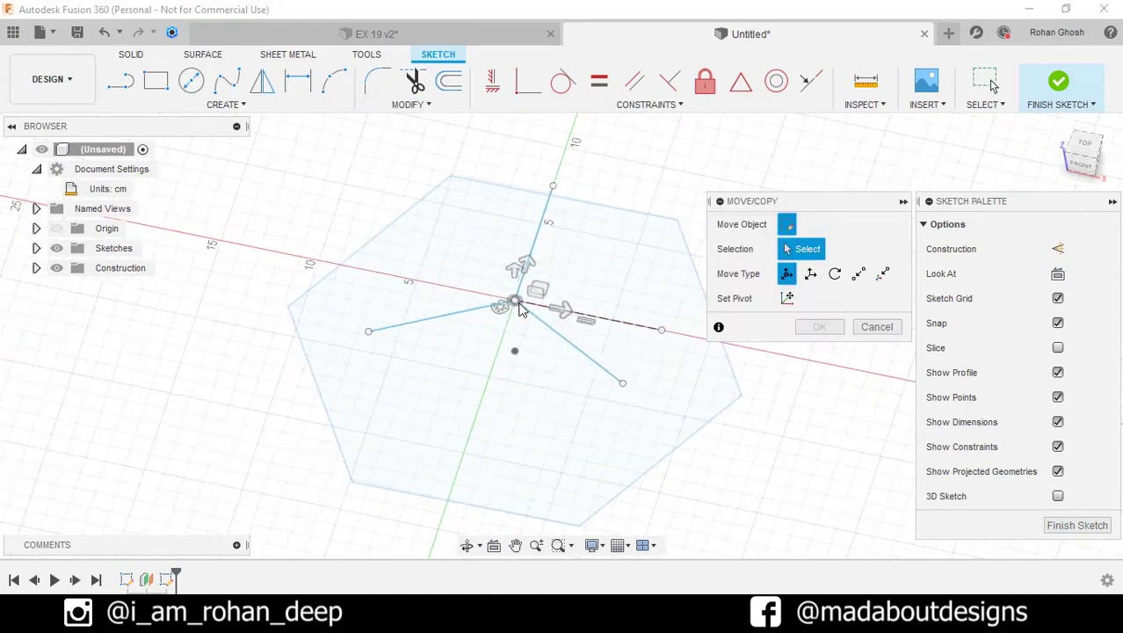
pyautogui.click(615, 378)
pyautogui.click(368, 331)
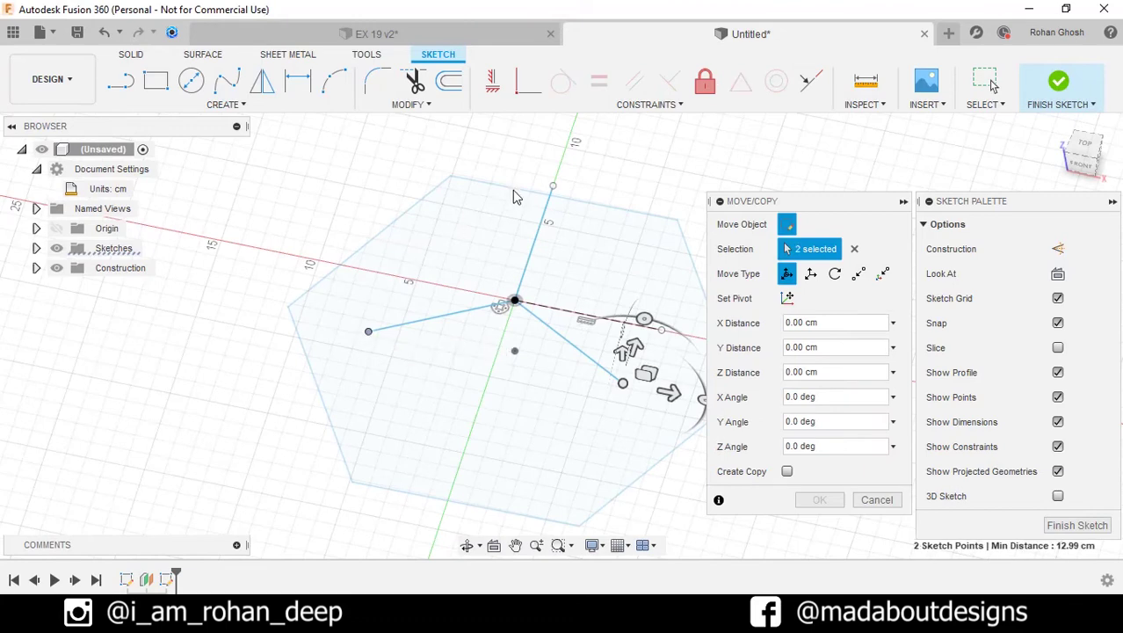
pyautogui.click(555, 187)
pyautogui.scroll(-1, 580, 216)
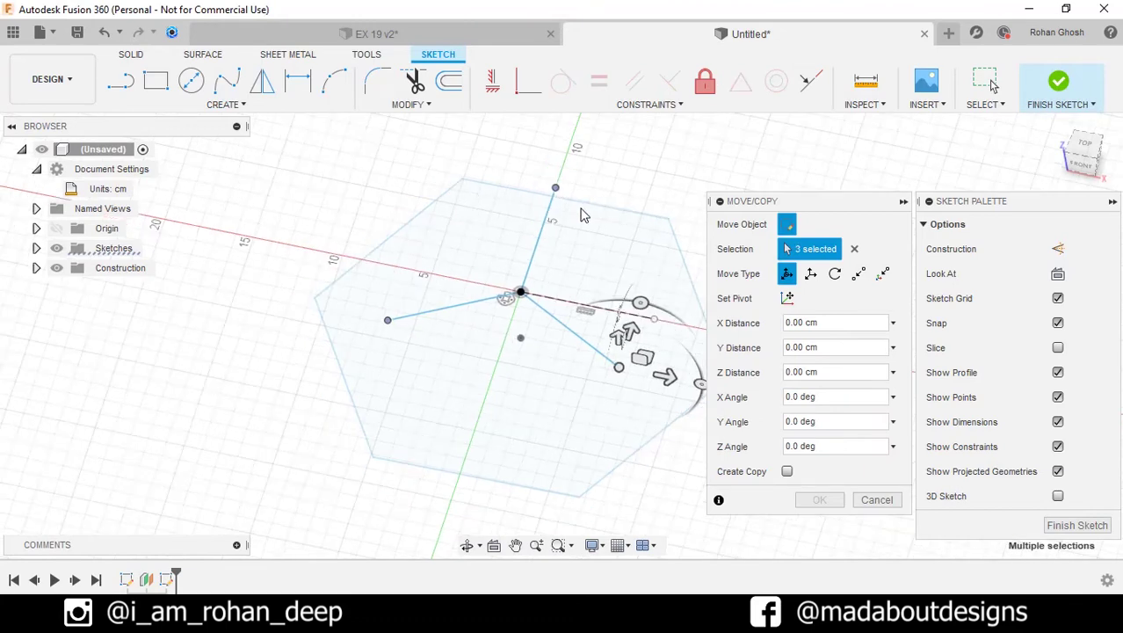
pyautogui.click(1082, 167)
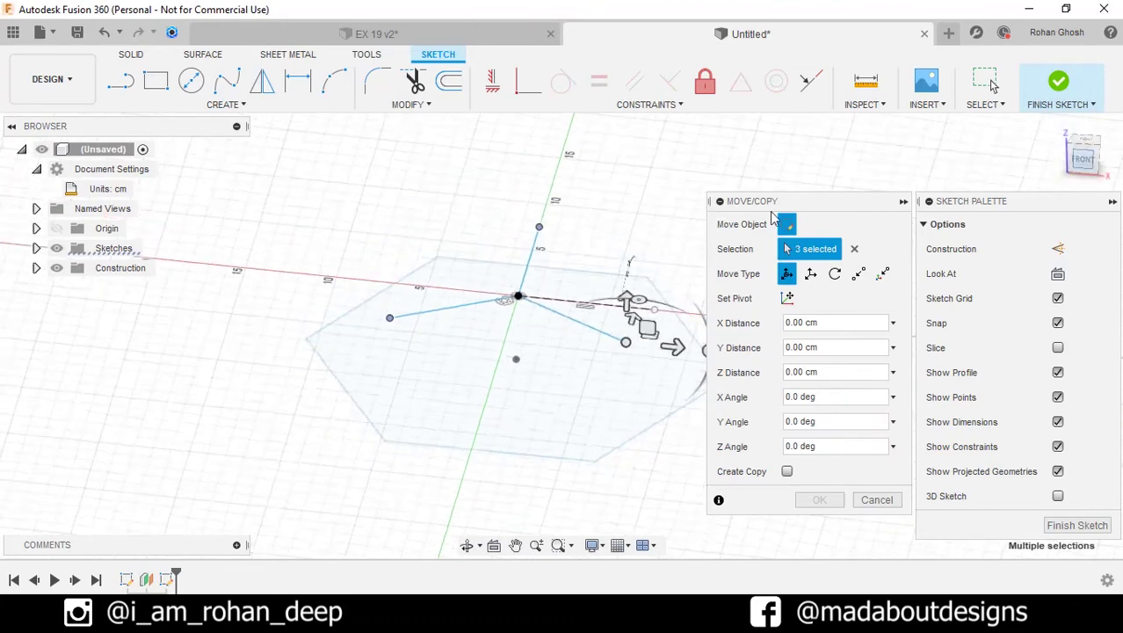
pyautogui.moveTo(631, 250); pyautogui.dragTo(632, 268)
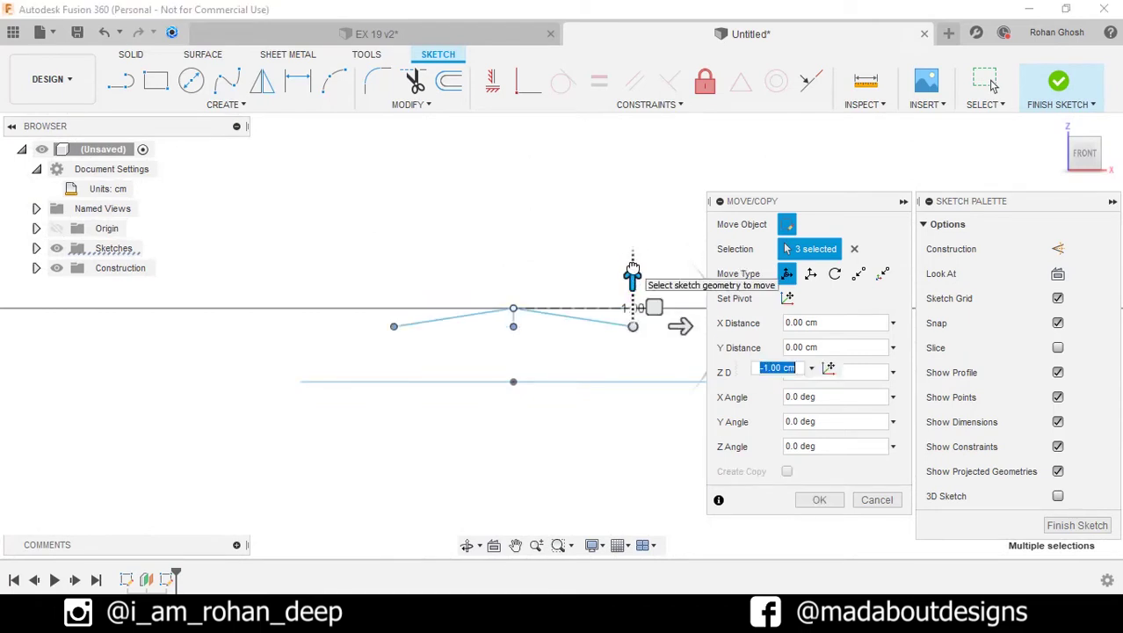
pyautogui.write('-1.5')
pyautogui.press('Return')
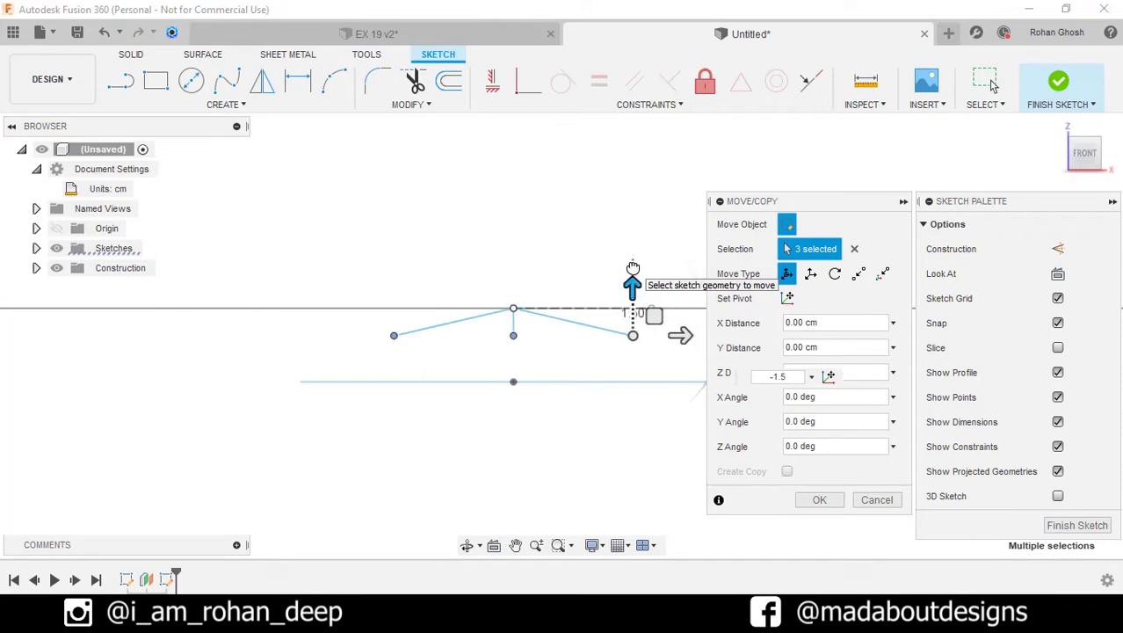
pyautogui.press('Return')
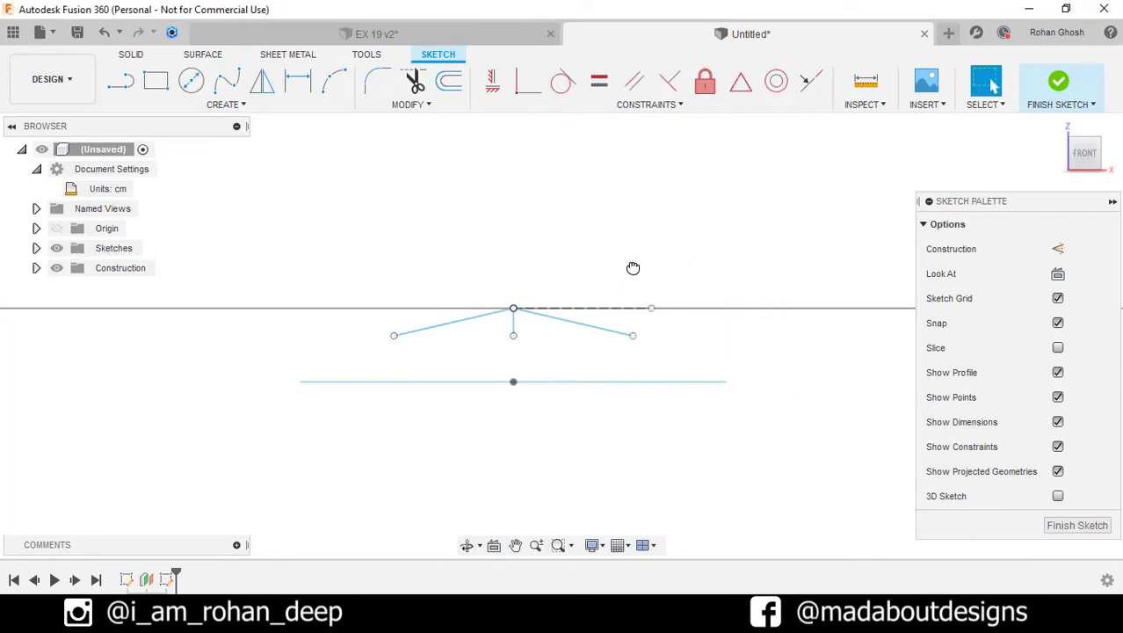
pyautogui.moveTo(633, 268)
pyautogui.keyDown('shift'); pyautogui.mouseDown(button='middle')
pyautogui.moveTo(601, 326)
pyautogui.moveTo(545, 325)
pyautogui.moveTo(491, 303)
pyautogui.moveTo(597, 346)
pyautogui.mouseUp(button='middle'); pyautogui.keyUp('shift')
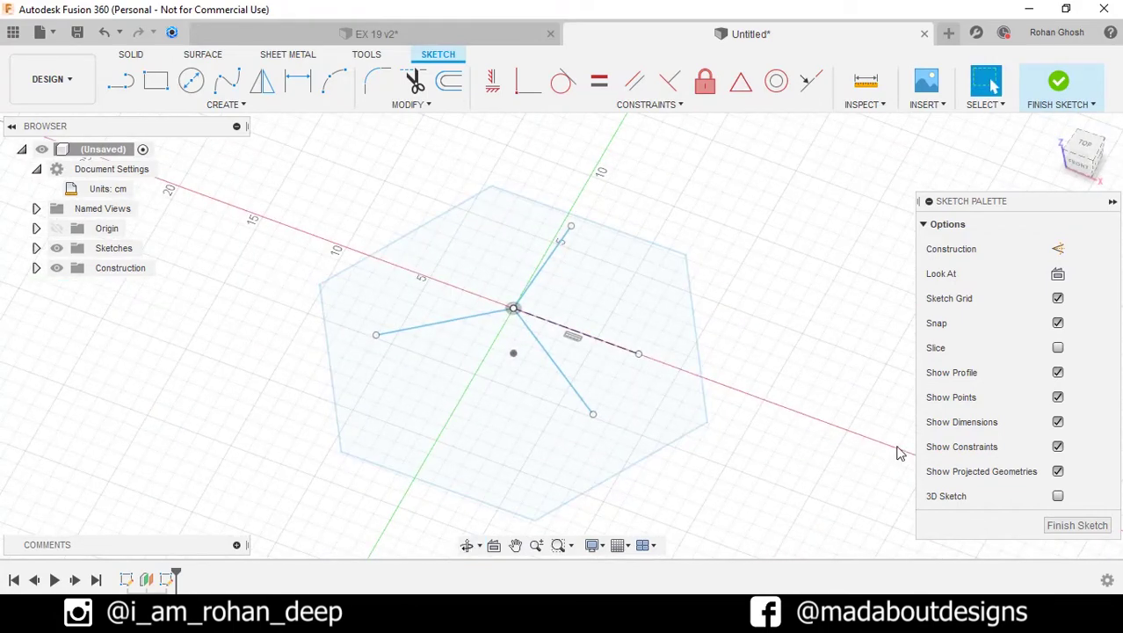
# Enable 3D sketching and draw a line from the lower-right lowered point to a hexagon corner
pyautogui.click(1057, 497)
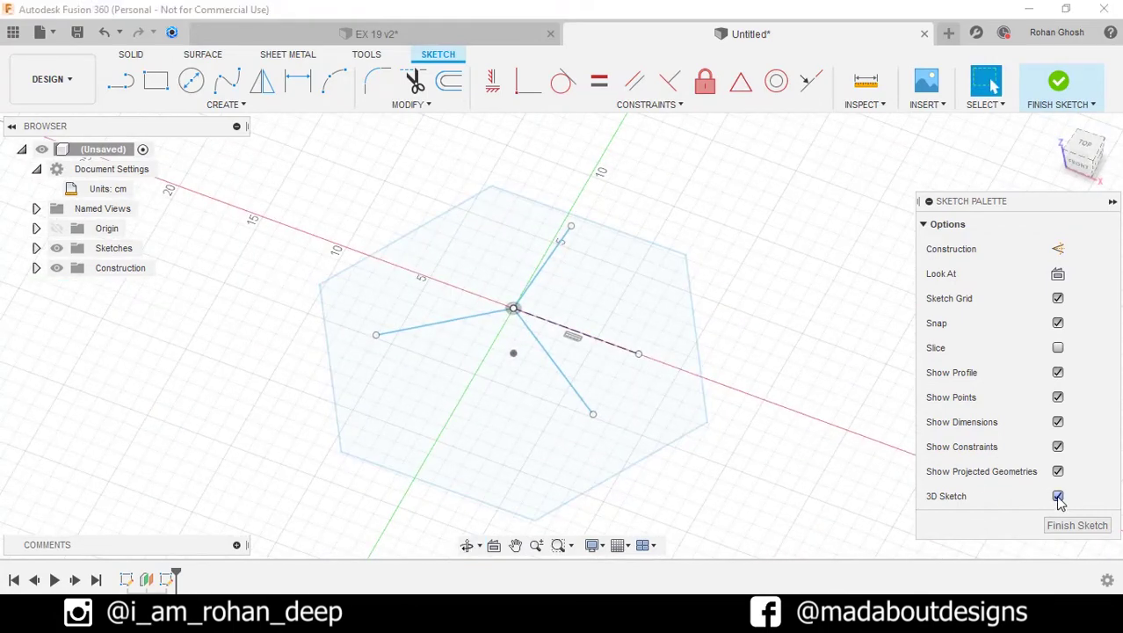
pyautogui.click(120, 80)
pyautogui.moveTo(285, 365); pyautogui.dragTo(256, 265, button='middle')
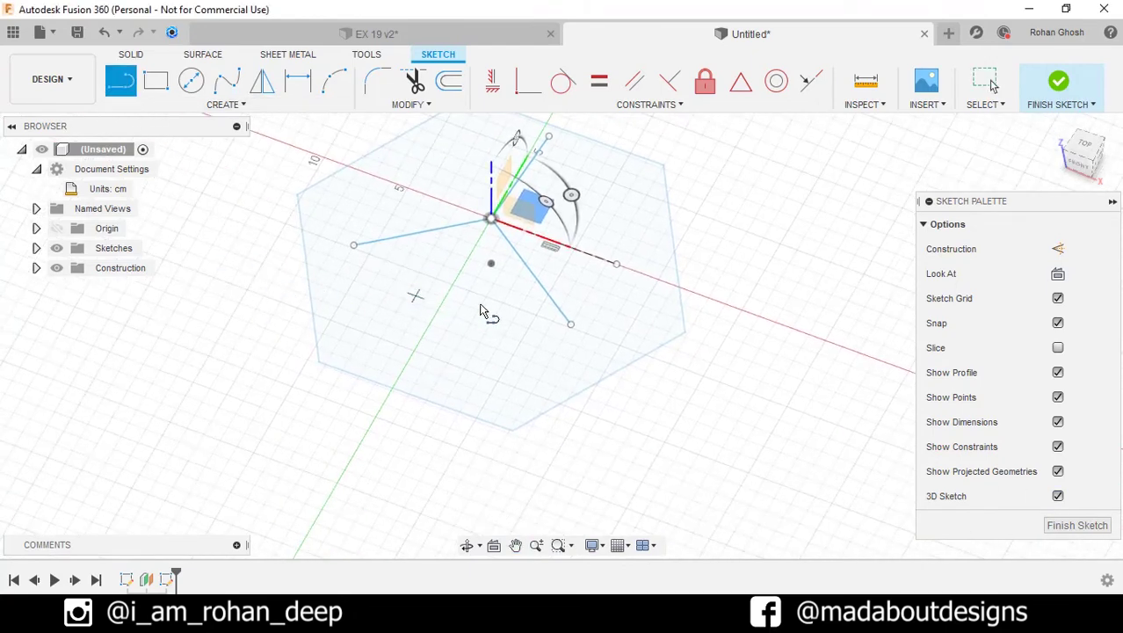
pyautogui.click(572, 325)
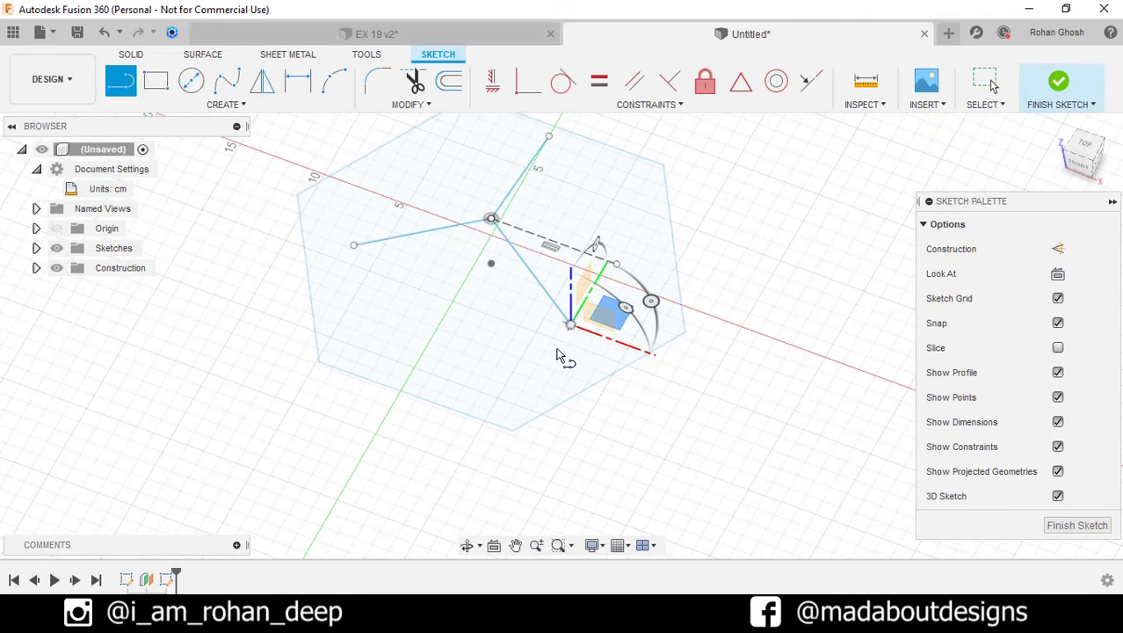
pyautogui.keyDown('shift'); pyautogui.moveTo(530, 361); pyautogui.dragTo(520, 347, button='middle'); pyautogui.keyUp('shift')
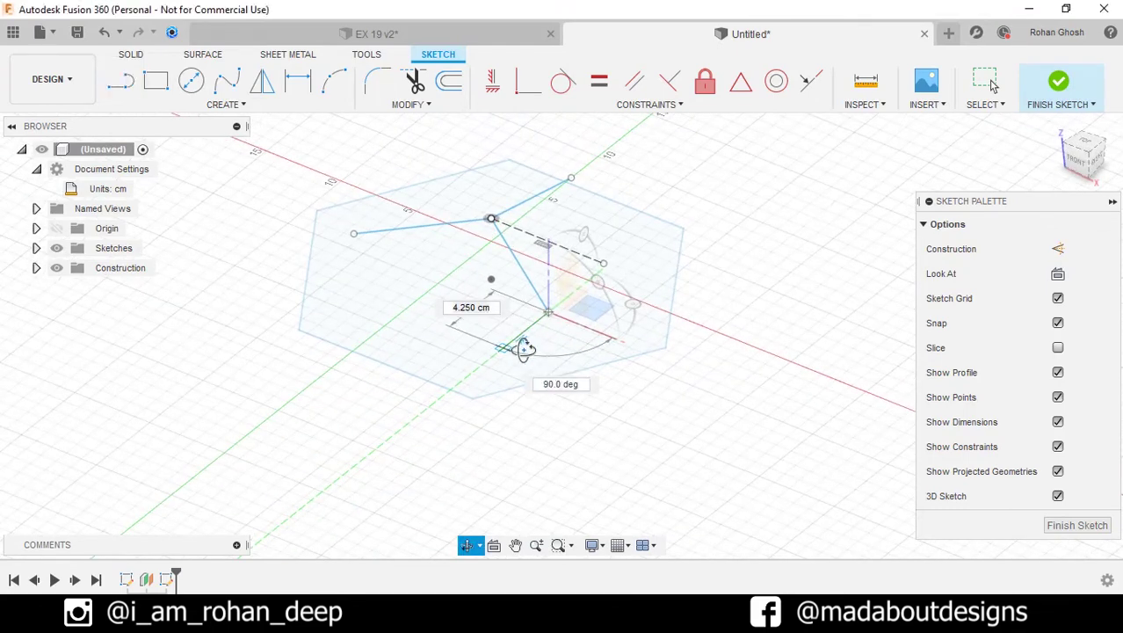
pyautogui.click(473, 400)
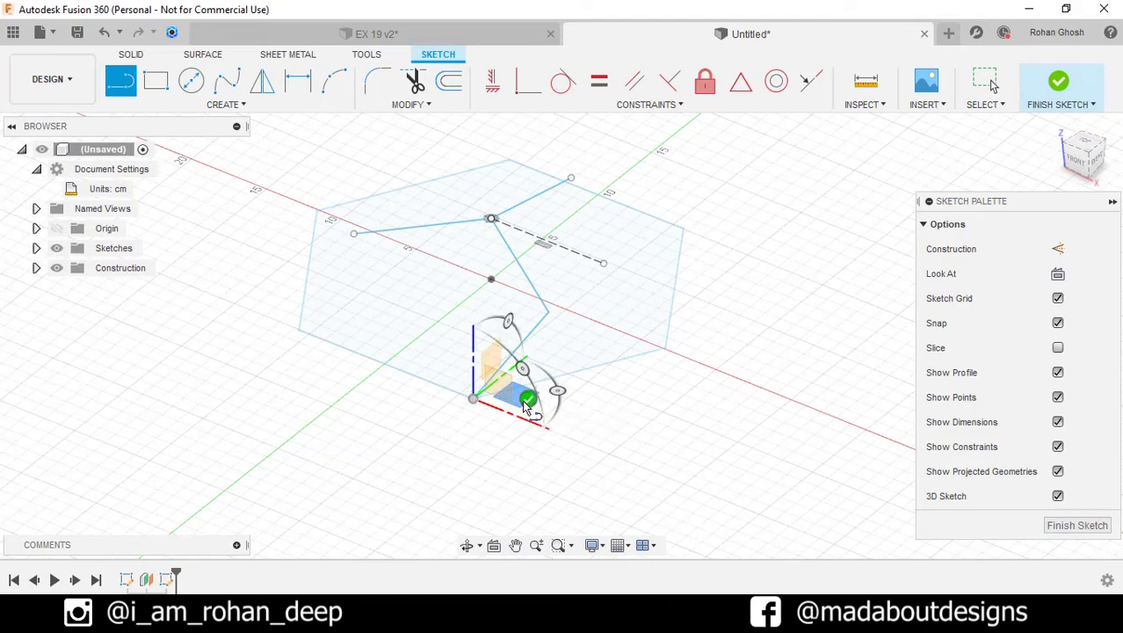
pyautogui.press('Escape')
# Connect the other lowered points to their neighbouring hexagon corners with 3D lines
pyautogui.keyDown('shift'); pyautogui.moveTo(638, 364); pyautogui.dragTo(588, 376, button='middle'); pyautogui.keyUp('shift')
pyautogui.press('l')
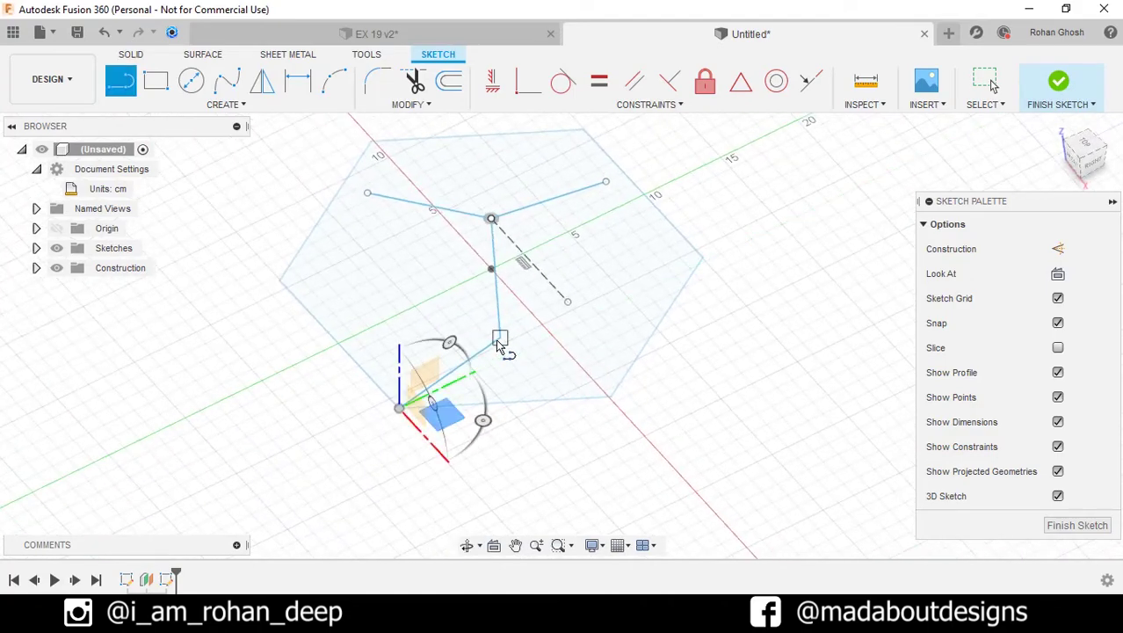
pyautogui.click(499, 341)
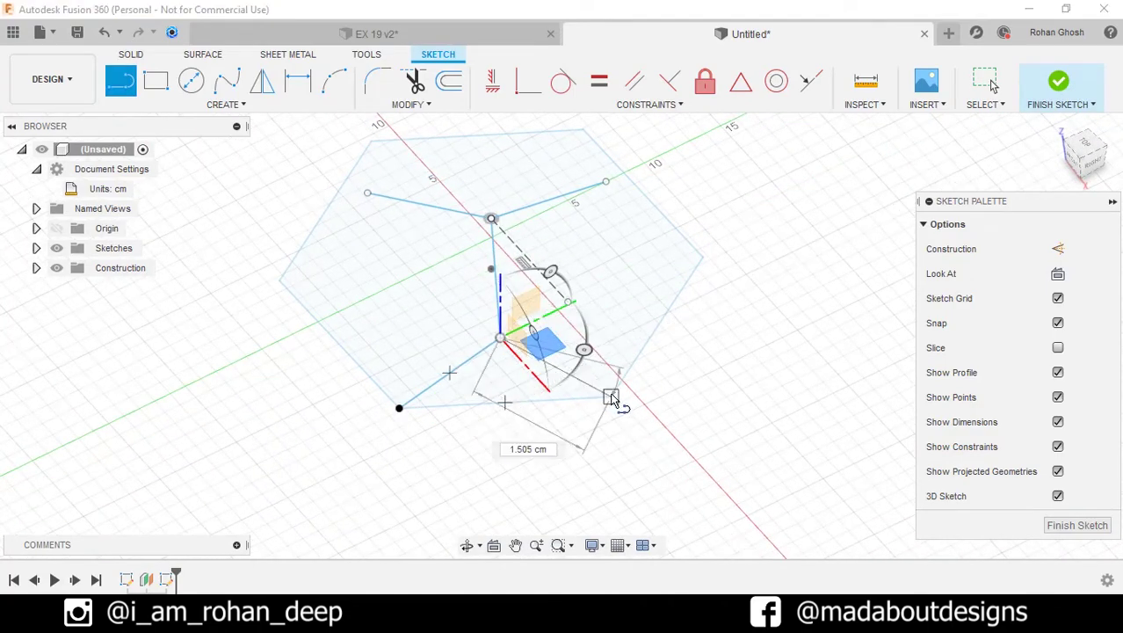
pyautogui.click(612, 398)
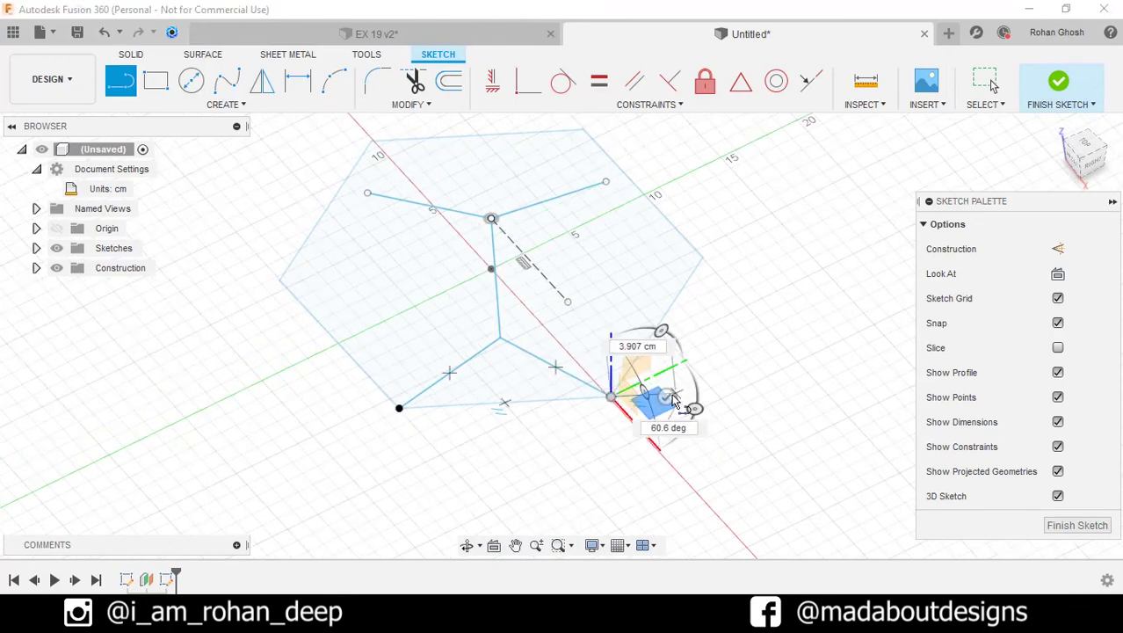
pyautogui.moveTo(674, 345)
pyautogui.keyDown('shift'); pyautogui.mouseDown(button='middle')
pyautogui.moveTo(581, 365)
pyautogui.moveTo(584, 326)
pyautogui.mouseUp(button='middle'); pyautogui.keyUp('shift')
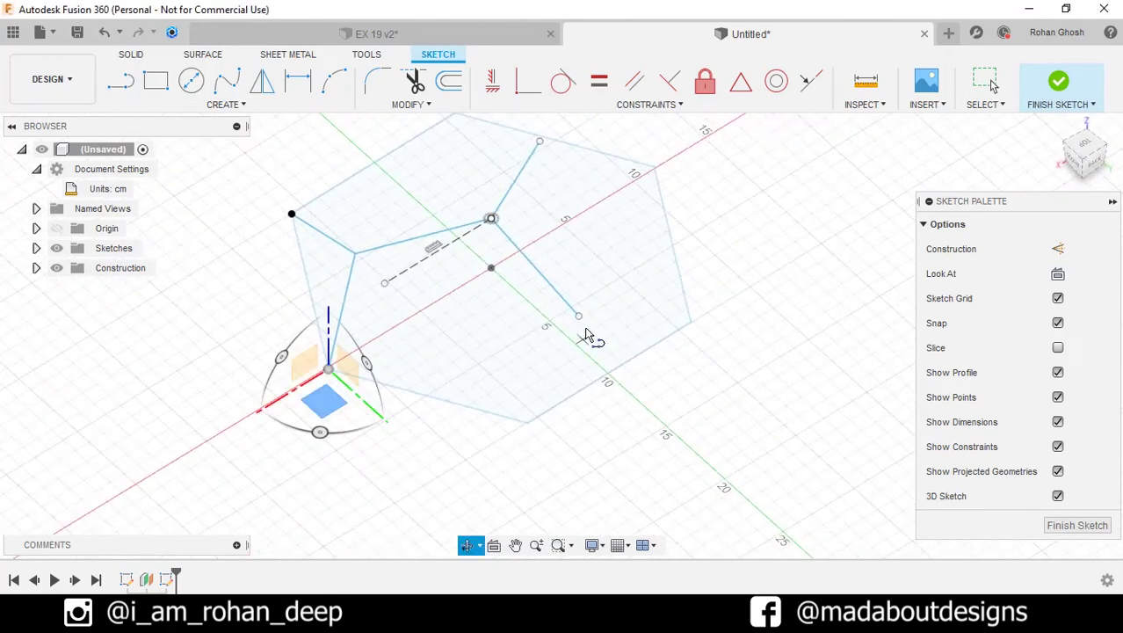
pyautogui.click(578, 315)
pyautogui.click(529, 420)
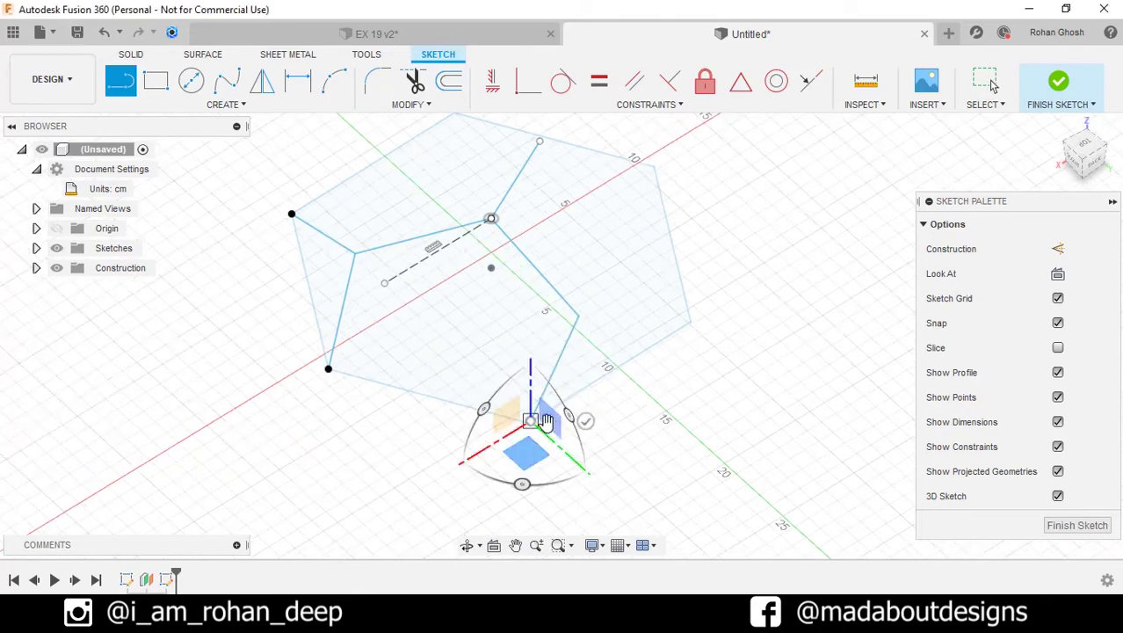
pyautogui.click(690, 321)
pyautogui.press('Escape')
# Draw the last corner-to-point line and finish the 3D sketch
pyautogui.keyDown('shift'); pyautogui.moveTo(632, 413); pyautogui.dragTo(614, 414, button='middle'); pyautogui.keyUp('shift')
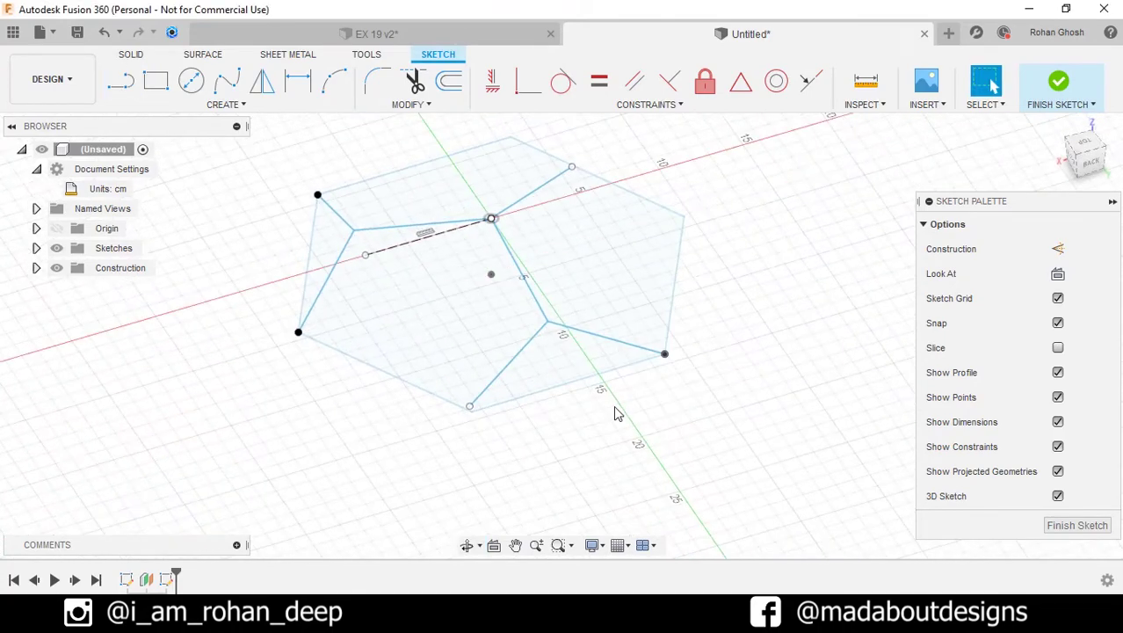
pyautogui.press('l')
pyautogui.click(547, 323)
pyautogui.click(472, 411)
pyautogui.press('Escape')
pyautogui.press('l')
pyautogui.moveTo(669, 360)
pyautogui.keyDown('shift'); pyautogui.mouseDown(button='middle')
pyautogui.moveTo(561, 371)
pyautogui.moveTo(625, 352)
pyautogui.moveTo(635, 391)
pyautogui.moveTo(677, 325)
pyautogui.moveTo(696, 381)
pyautogui.moveTo(757, 358)
pyautogui.moveTo(811, 370)
pyautogui.moveTo(861, 281)
pyautogui.mouseUp(button='middle'); pyautogui.keyUp('shift')
pyautogui.press('Escape')
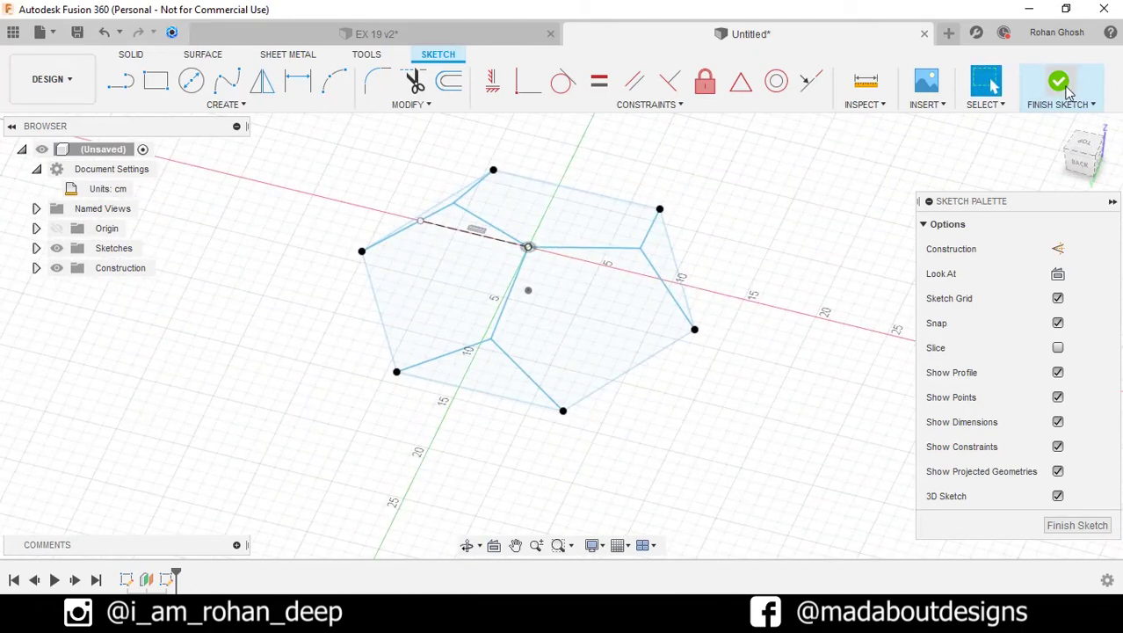
pyautogui.click(1068, 90)
pyautogui.moveTo(791, 364)
pyautogui.keyDown('shift'); pyautogui.mouseDown(button='middle')
pyautogui.moveTo(722, 360)
pyautogui.moveTo(805, 323)
pyautogui.moveTo(887, 367)
pyautogui.moveTo(952, 367)
pyautogui.mouseUp(button='middle'); pyautogui.keyUp('shift')
# Patch the triangular gap bounded by a spoke end and two hexagon corners
pyautogui.press('Escape')
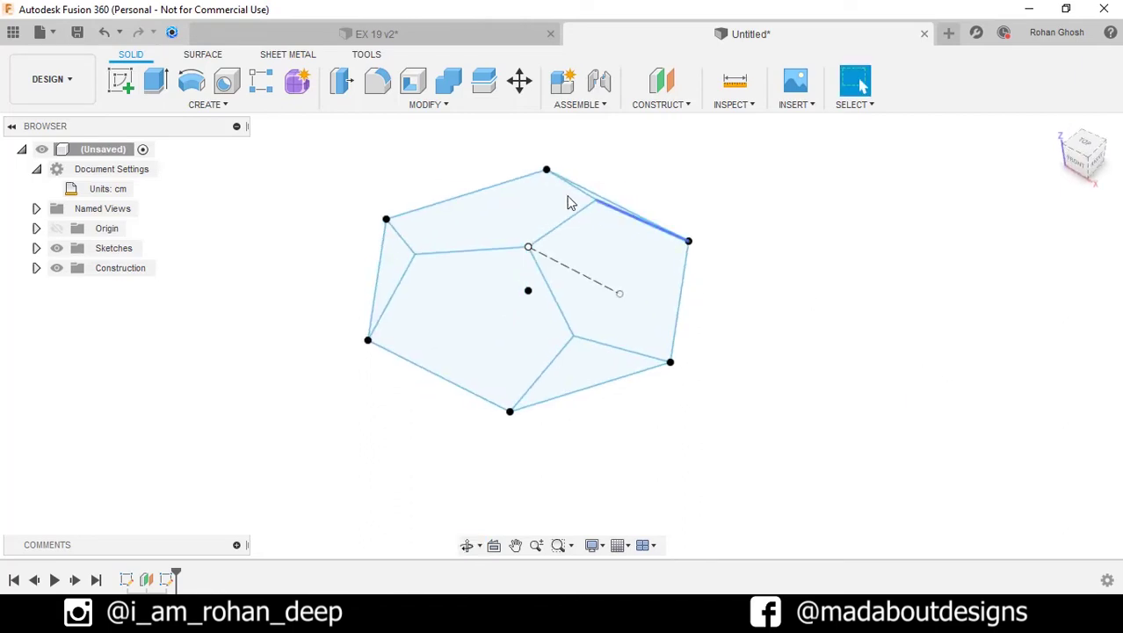
pyautogui.click(204, 61)
pyautogui.click(180, 104)
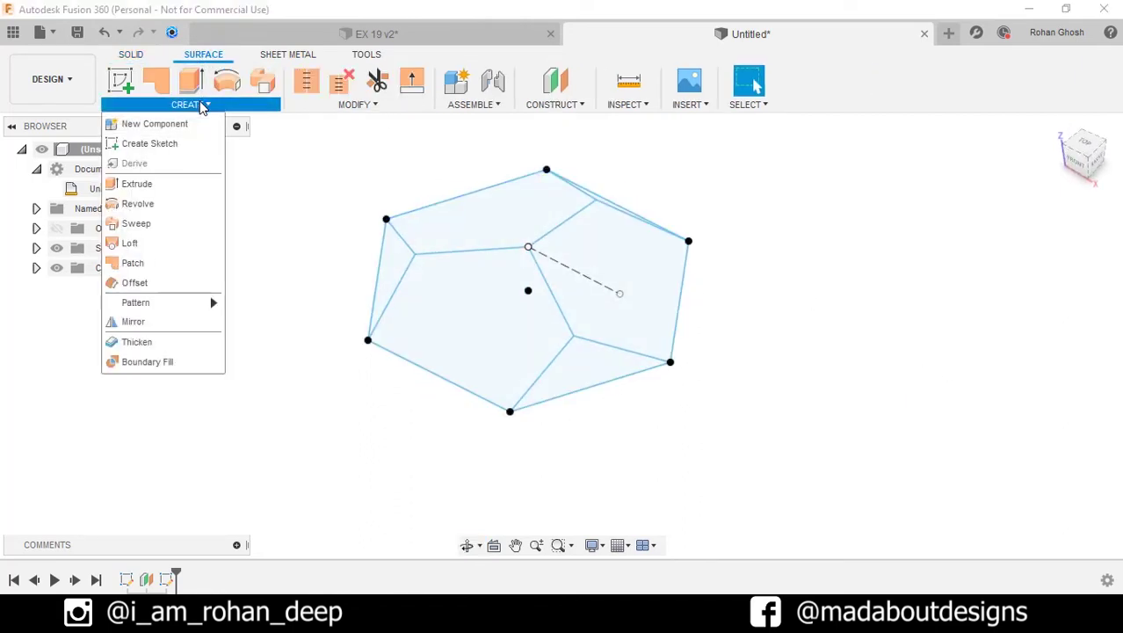
pyautogui.click(133, 264)
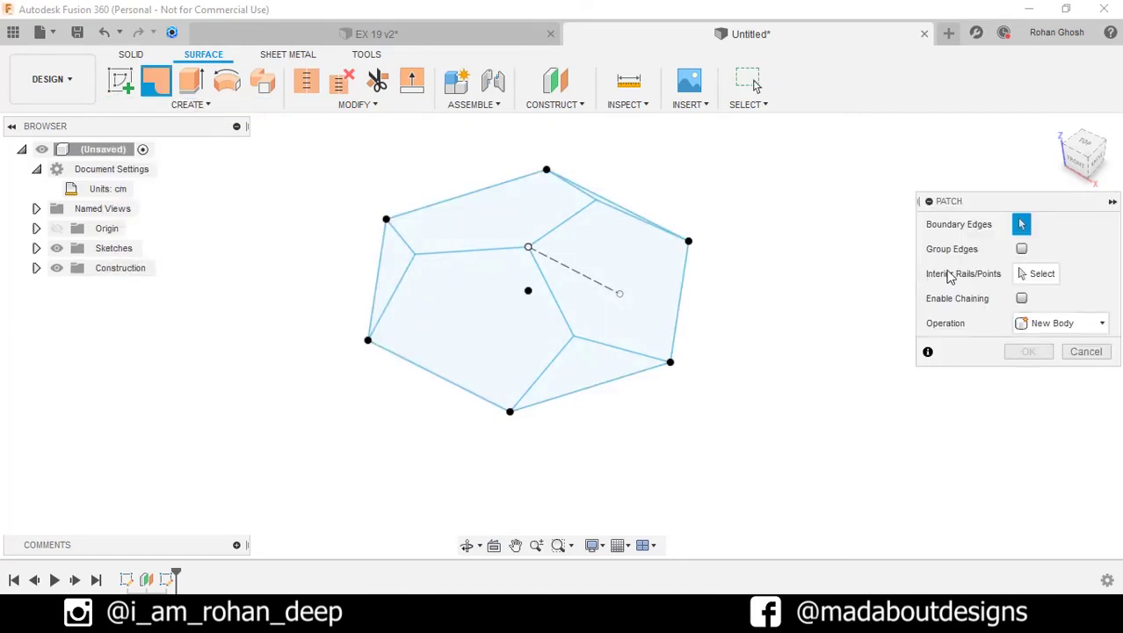
pyautogui.scroll(2, 848, 317)
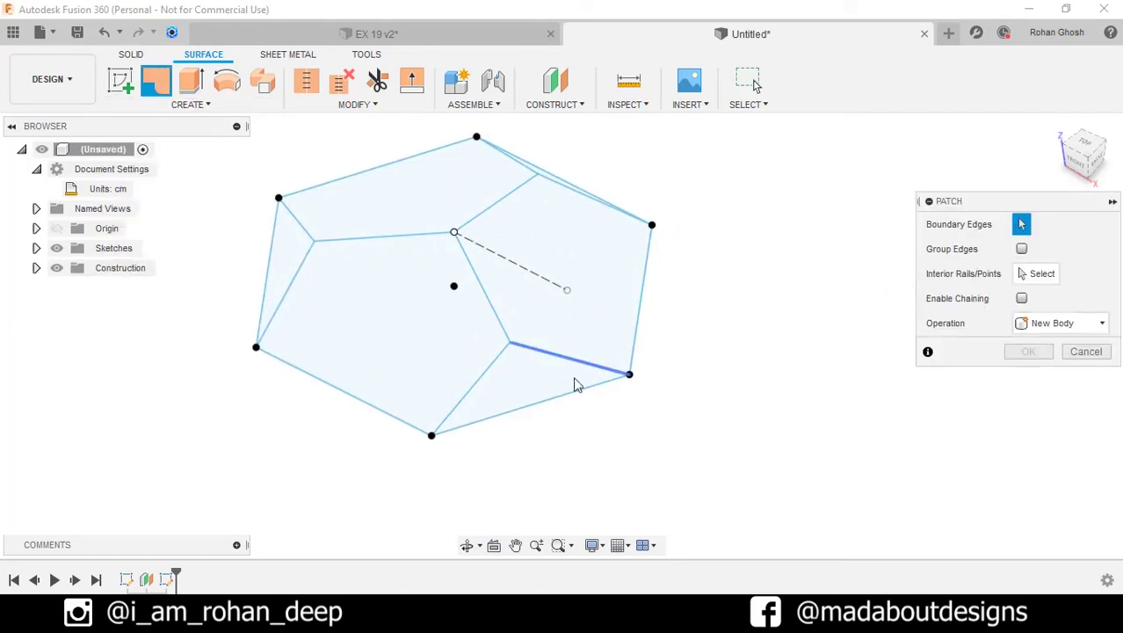
pyautogui.click(554, 400)
pyautogui.click(482, 378)
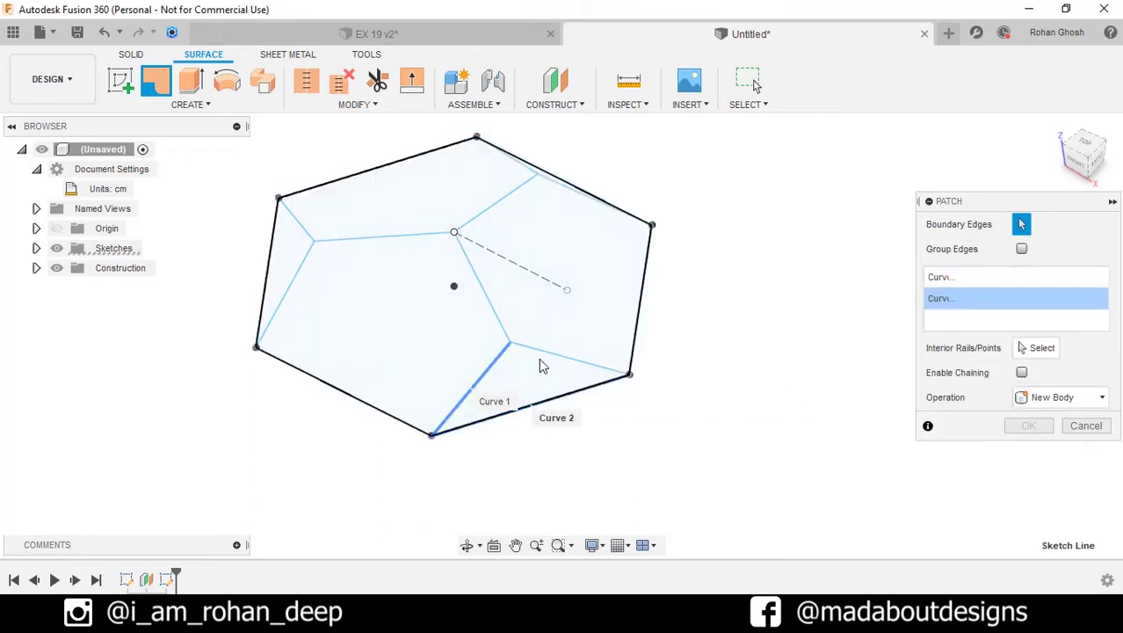
pyautogui.click(553, 354)
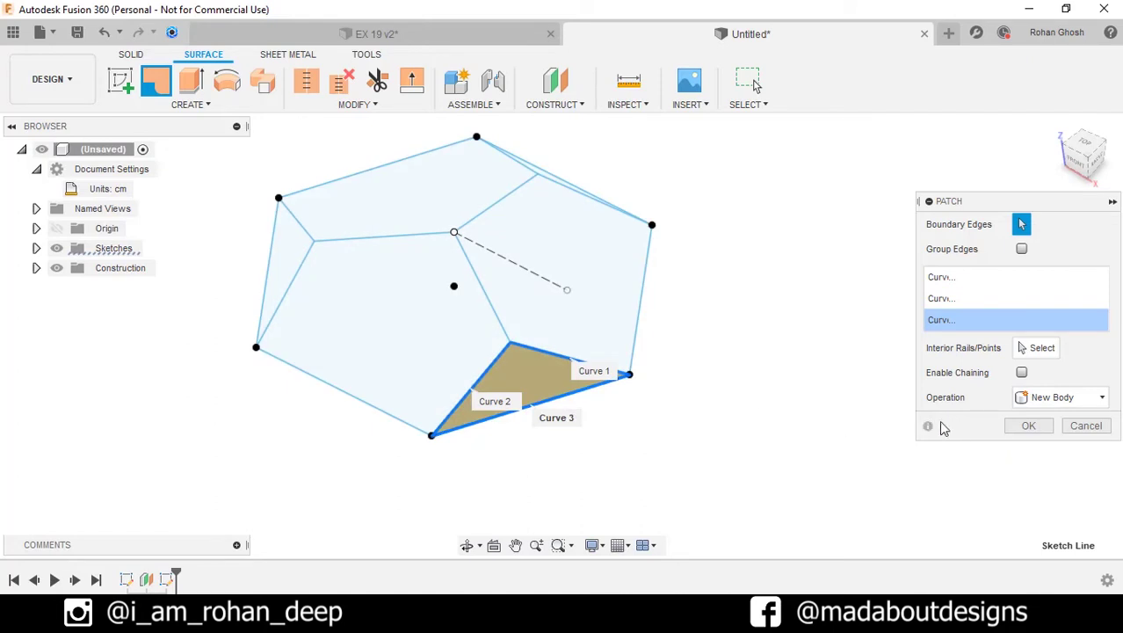
pyautogui.click(1028, 427)
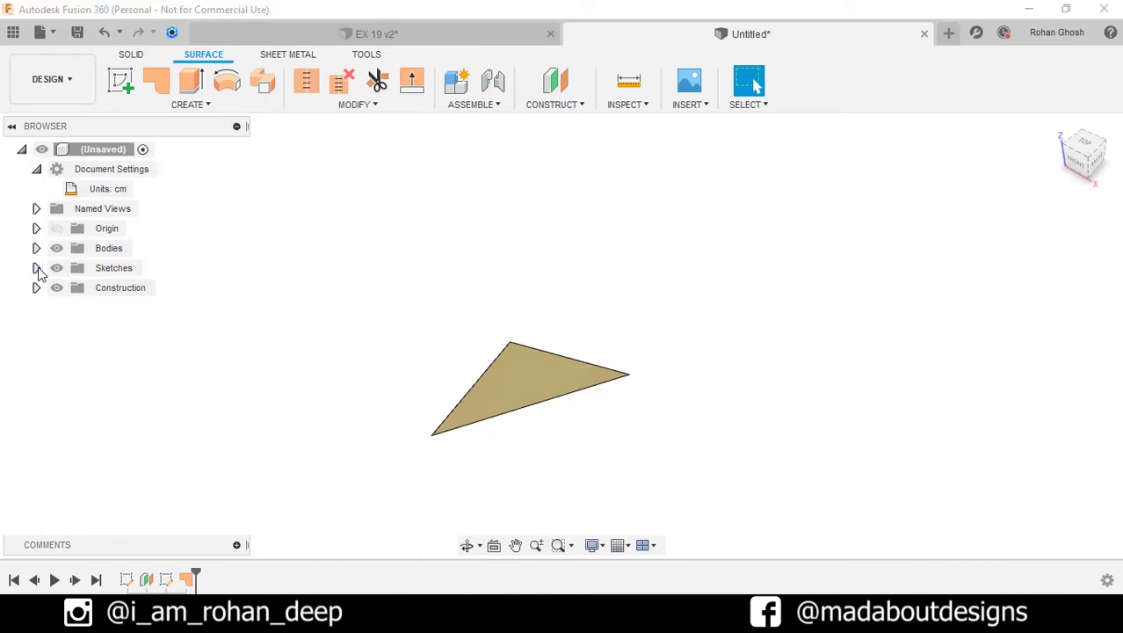
pyautogui.click(36, 268)
# Show Sketch1 and Sketch2 again, then patch one pentagonal face from its five edges
pyautogui.click(71, 308)
pyautogui.click(71, 288)
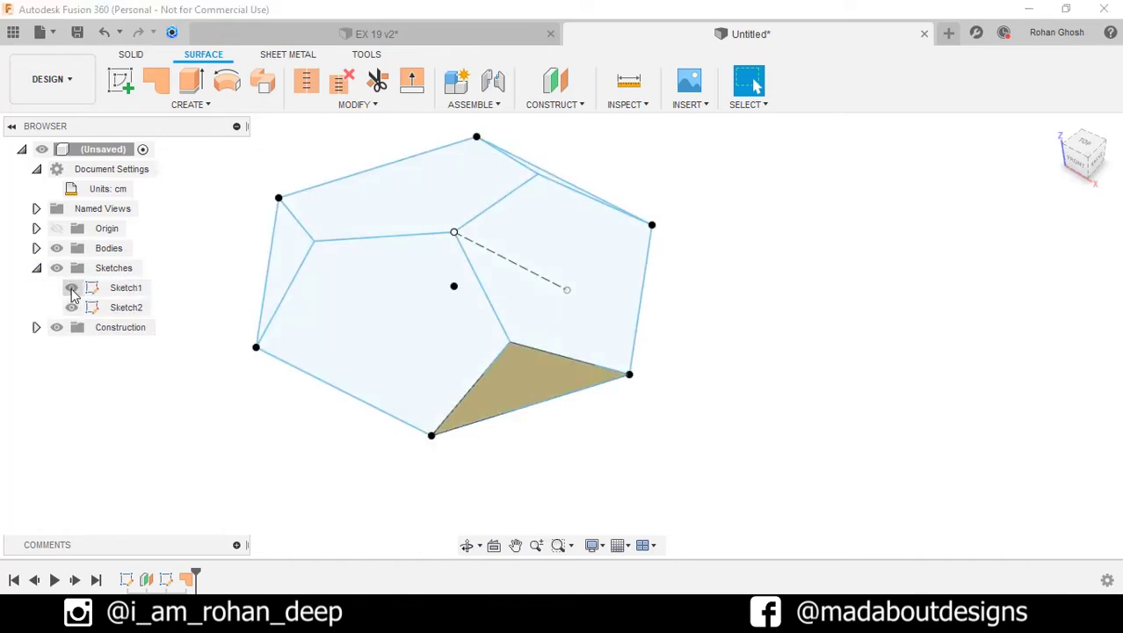
pyautogui.rightClick(864, 330)
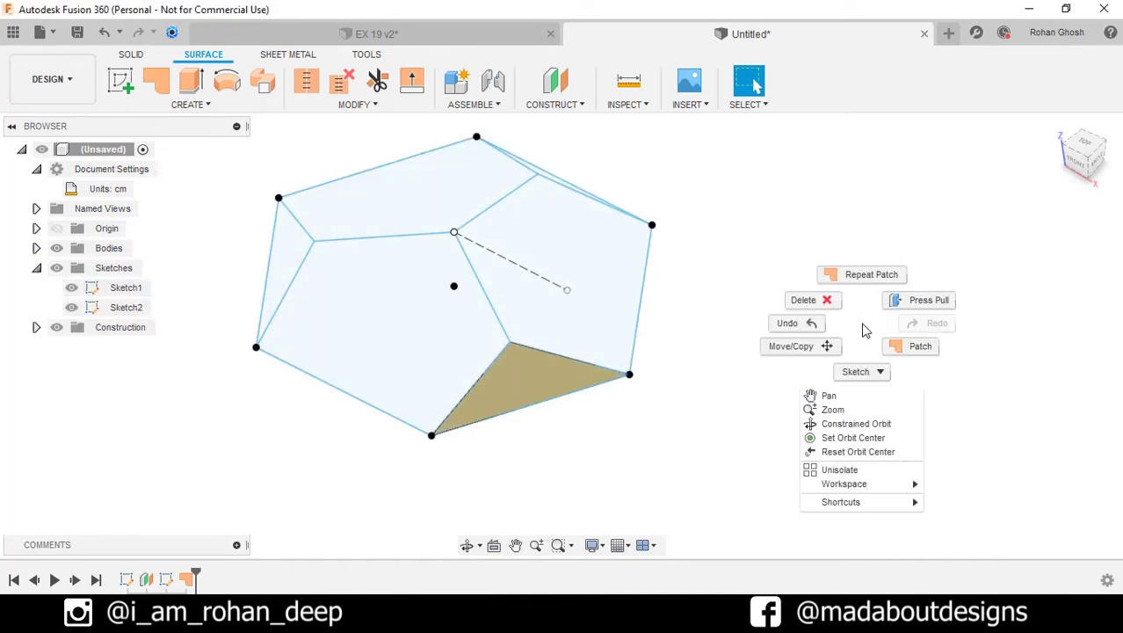
pyautogui.click(857, 278)
pyautogui.keyDown('shift'); pyautogui.moveTo(701, 337); pyautogui.dragTo(514, 432, button='middle'); pyautogui.keyUp('shift')
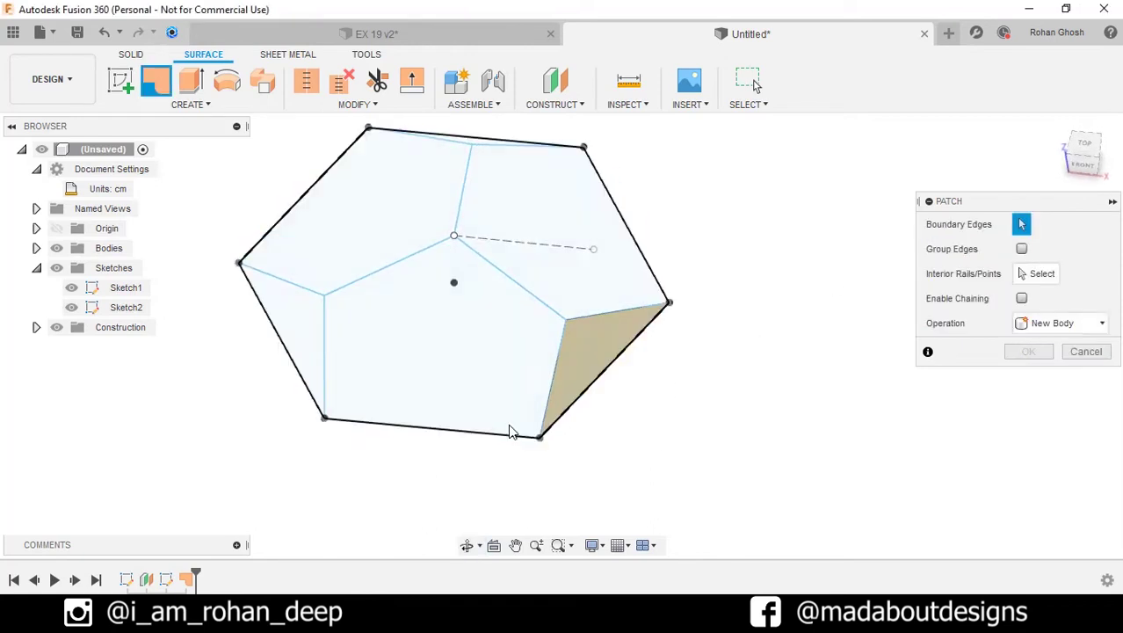
pyautogui.click(497, 439)
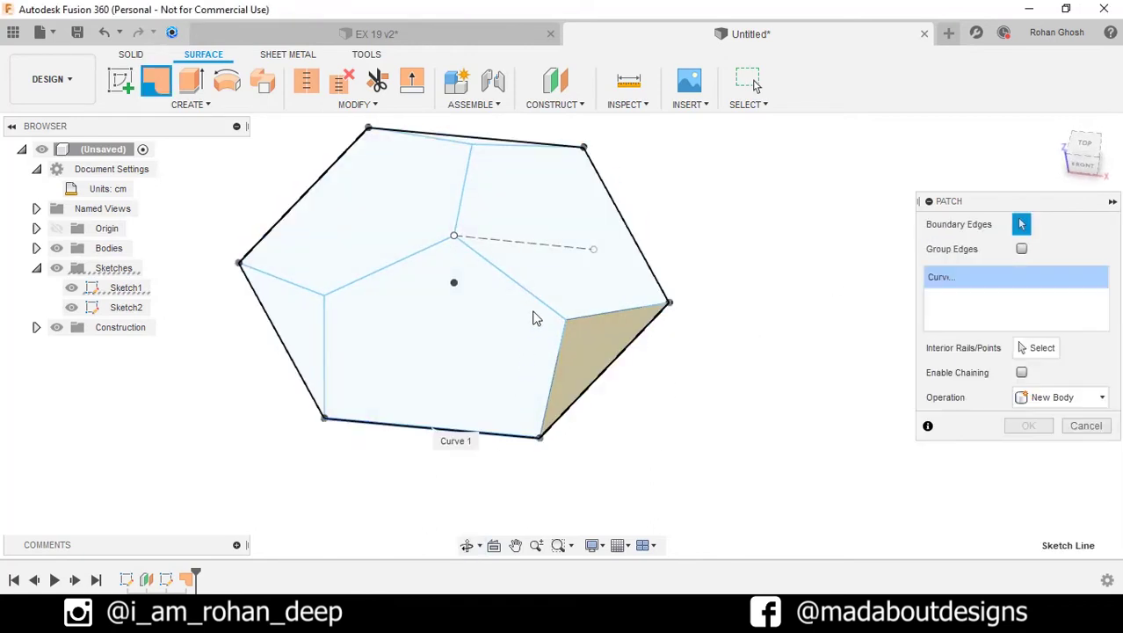
pyautogui.click(560, 345)
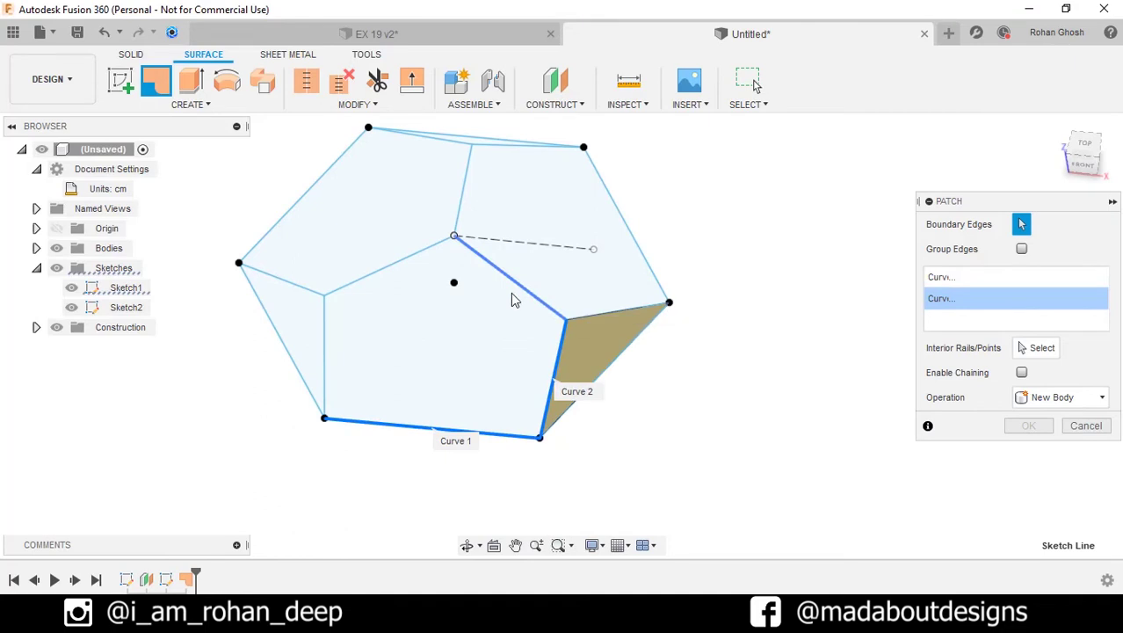
pyautogui.click(511, 280)
pyautogui.click(421, 252)
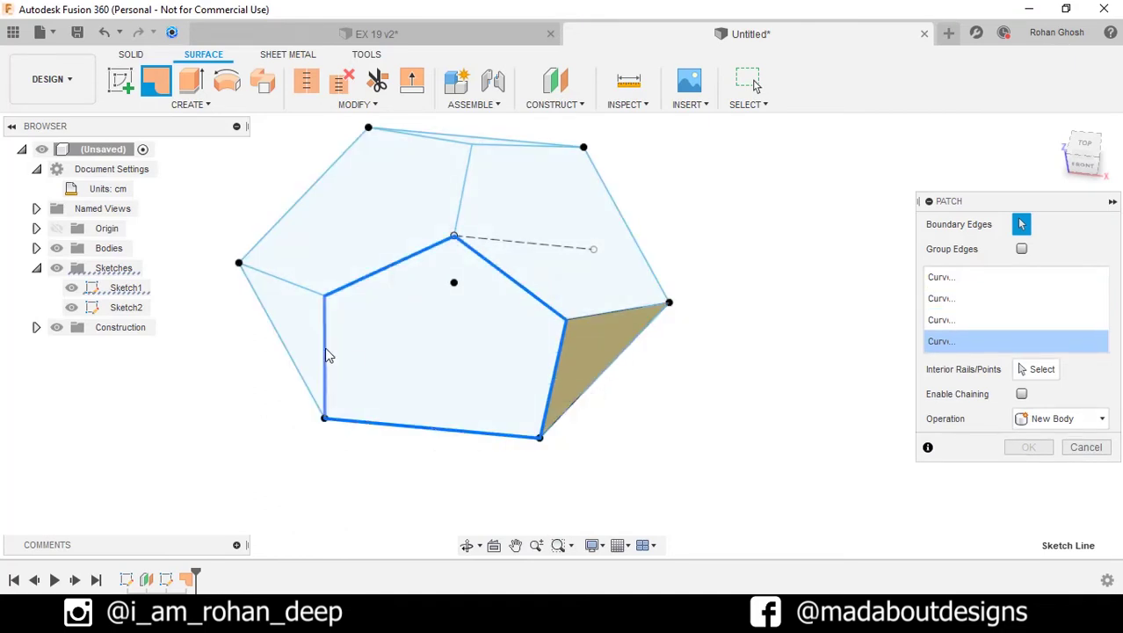
pyautogui.click(326, 352)
pyautogui.press('Return')
pyautogui.keyDown('shift'); pyautogui.moveTo(491, 456); pyautogui.dragTo(614, 466, button='middle'); pyautogui.keyUp('shift')
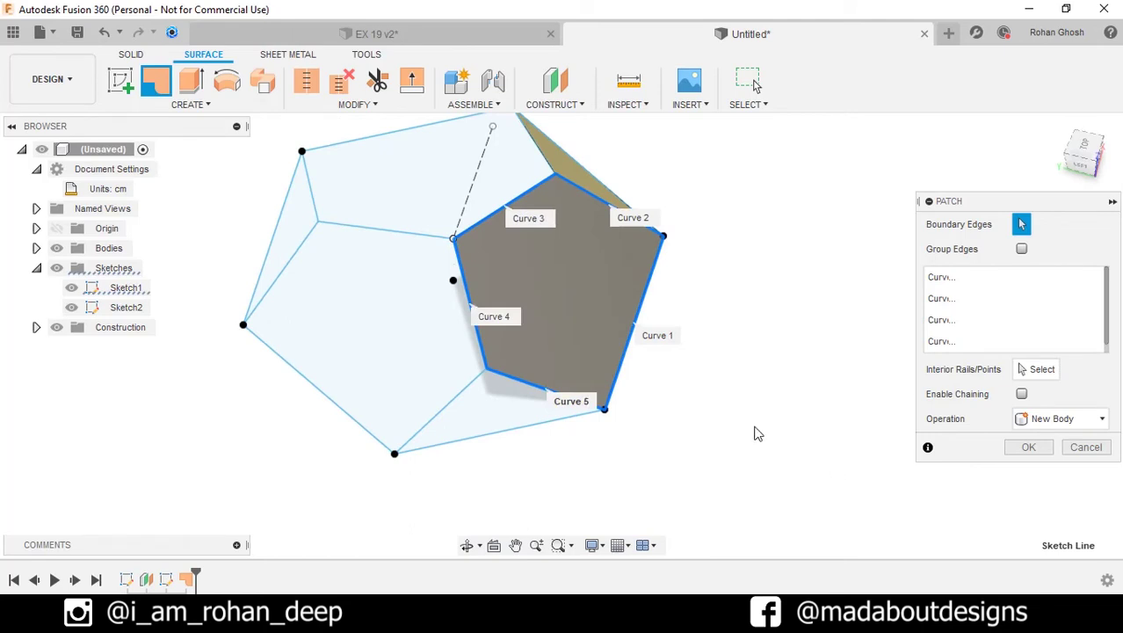
pyautogui.click(1030, 449)
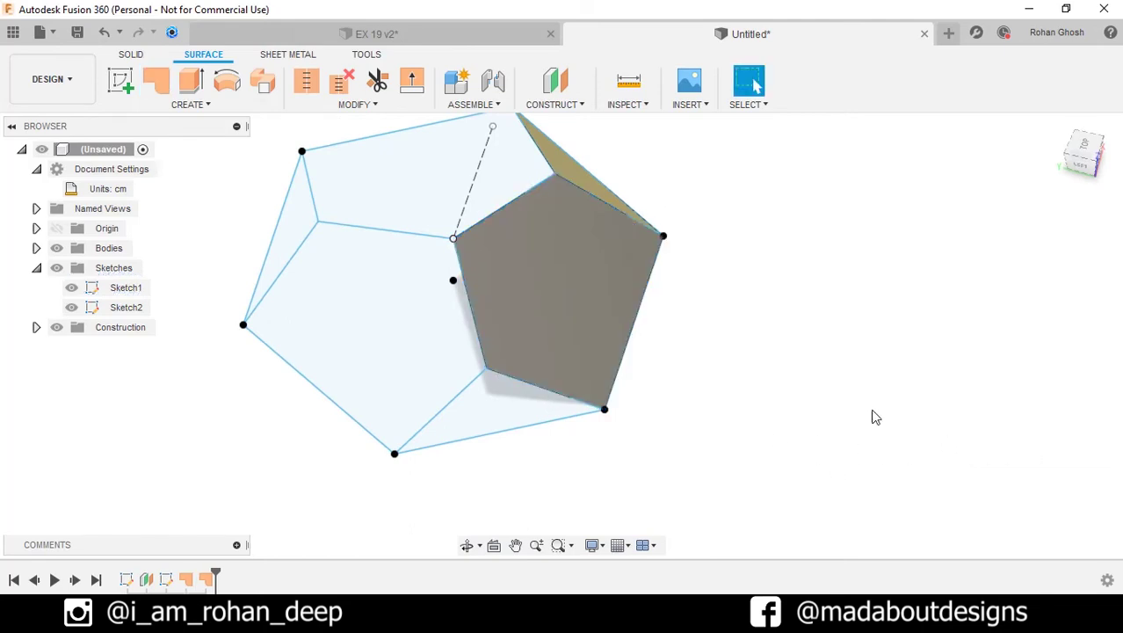
# Circular-pattern both patch faces three times around the vertical edge as axis
pyautogui.click(132, 55)
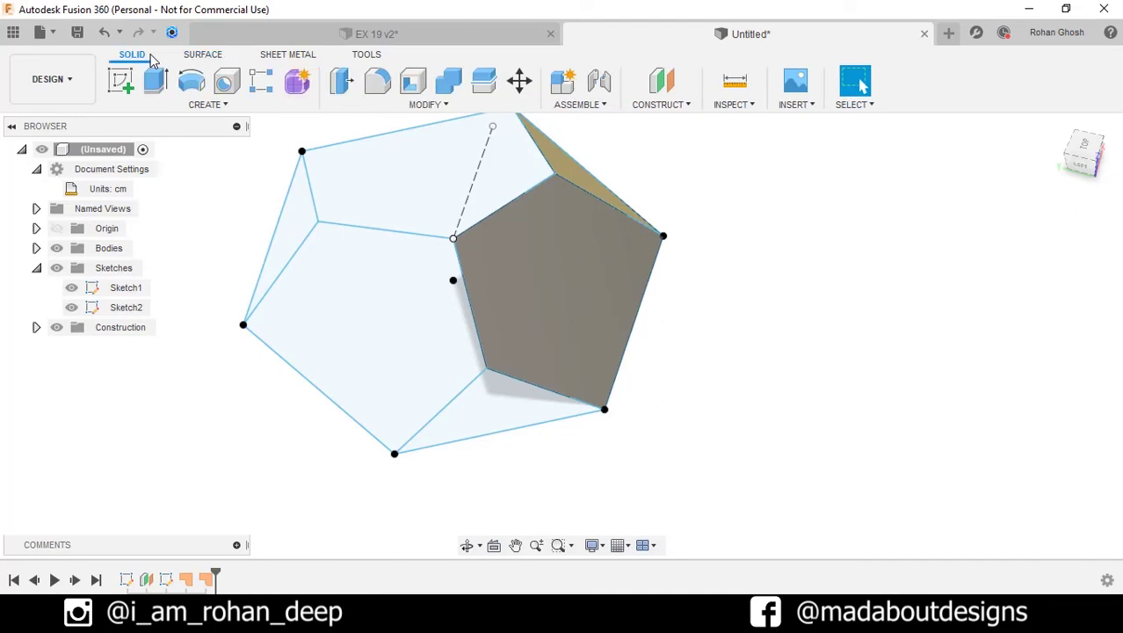
pyautogui.click(188, 105)
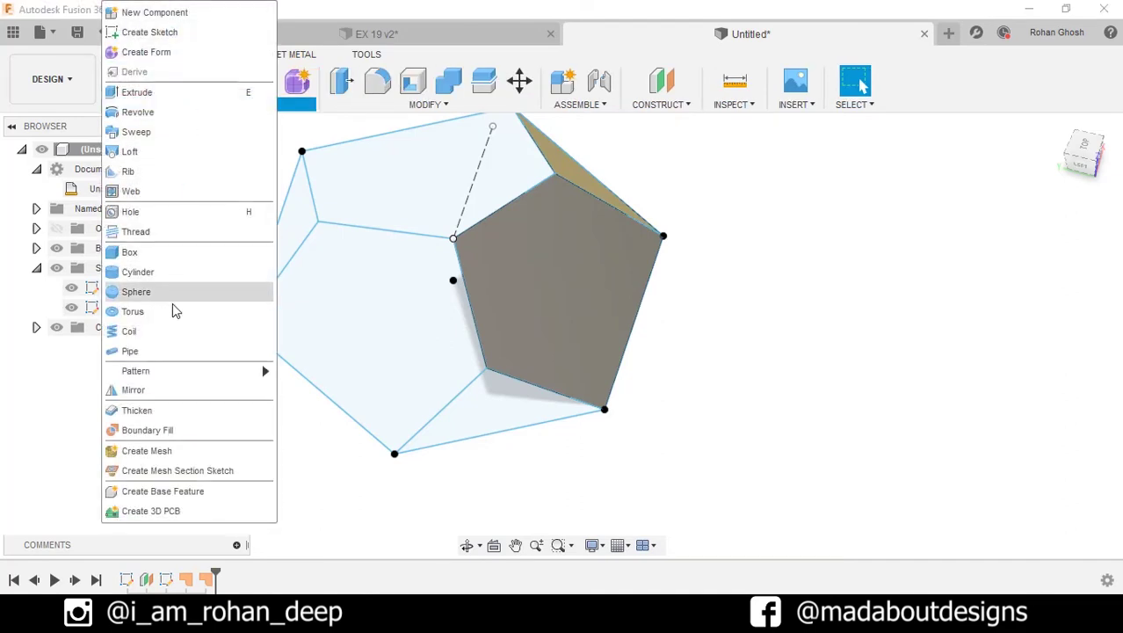
pyautogui.moveTo(197, 369)
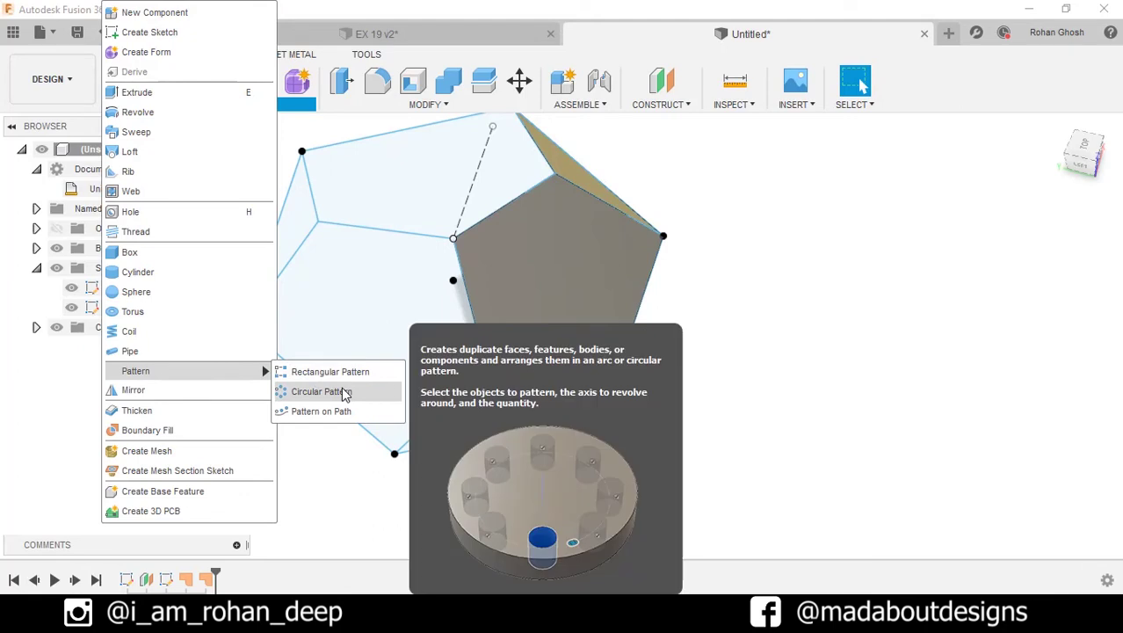
pyautogui.click(345, 395)
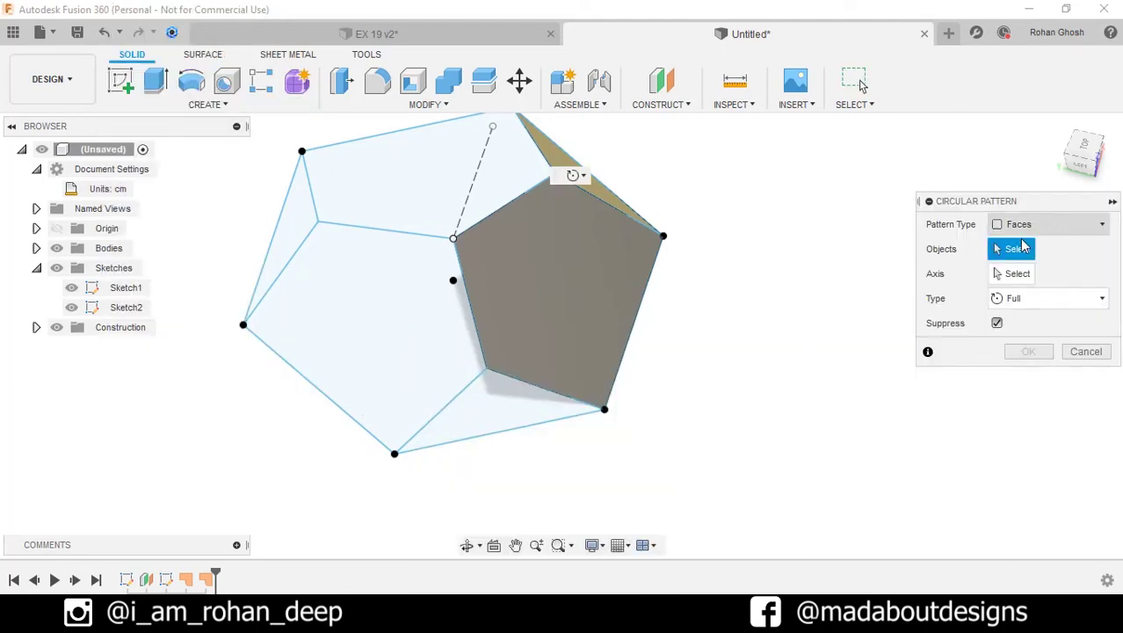
pyautogui.click(579, 281)
pyautogui.moveTo(579, 281)
pyautogui.keyDown('shift'); pyautogui.mouseDown(button='middle')
pyautogui.moveTo(482, 305)
pyautogui.moveTo(573, 274)
pyautogui.mouseUp(button='middle'); pyautogui.keyUp('shift')
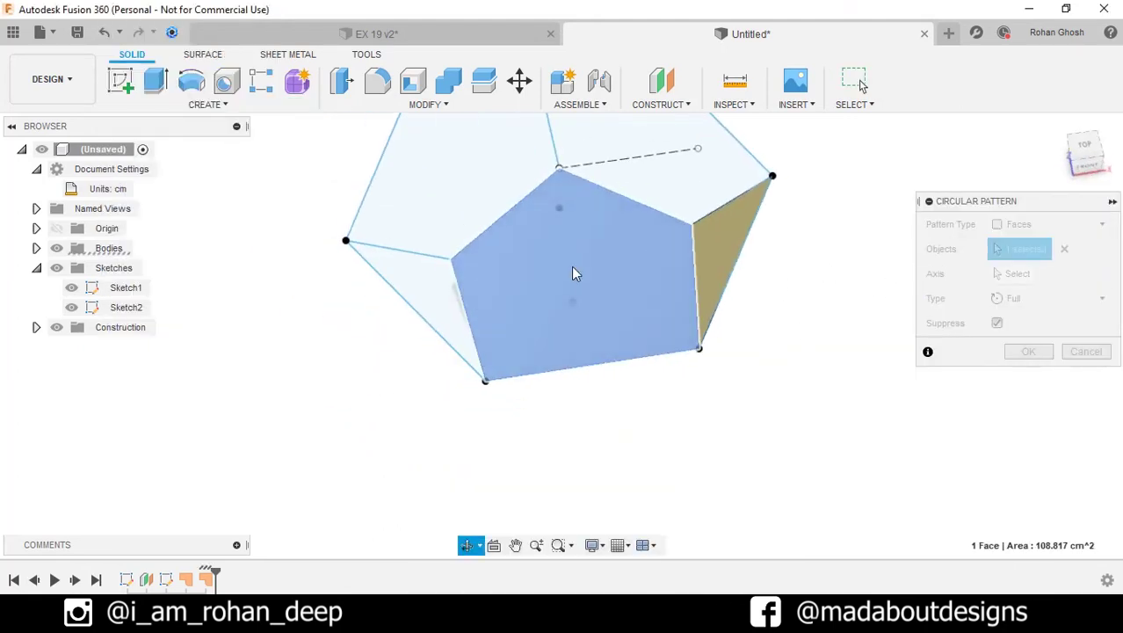
pyautogui.click(713, 240)
pyautogui.keyDown('shift'); pyautogui.moveTo(659, 320); pyautogui.dragTo(714, 300, button='middle'); pyautogui.keyUp('shift')
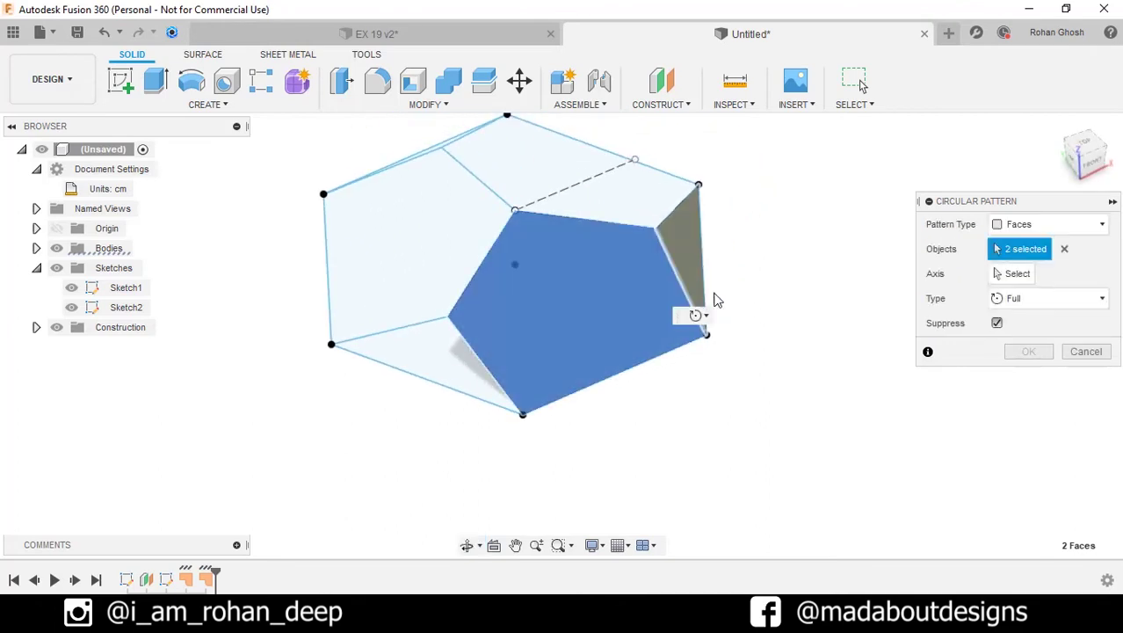
pyautogui.click(1006, 277)
pyautogui.keyDown('shift'); pyautogui.moveTo(585, 250); pyautogui.dragTo(621, 297, button='middle'); pyautogui.keyUp('shift')
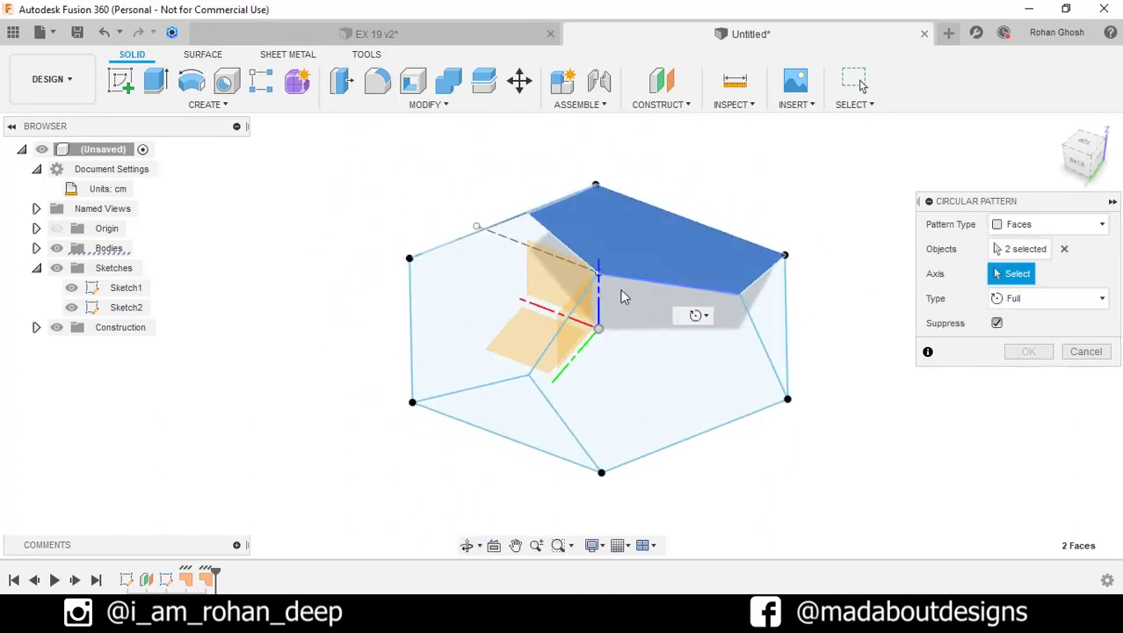
pyautogui.click(603, 303)
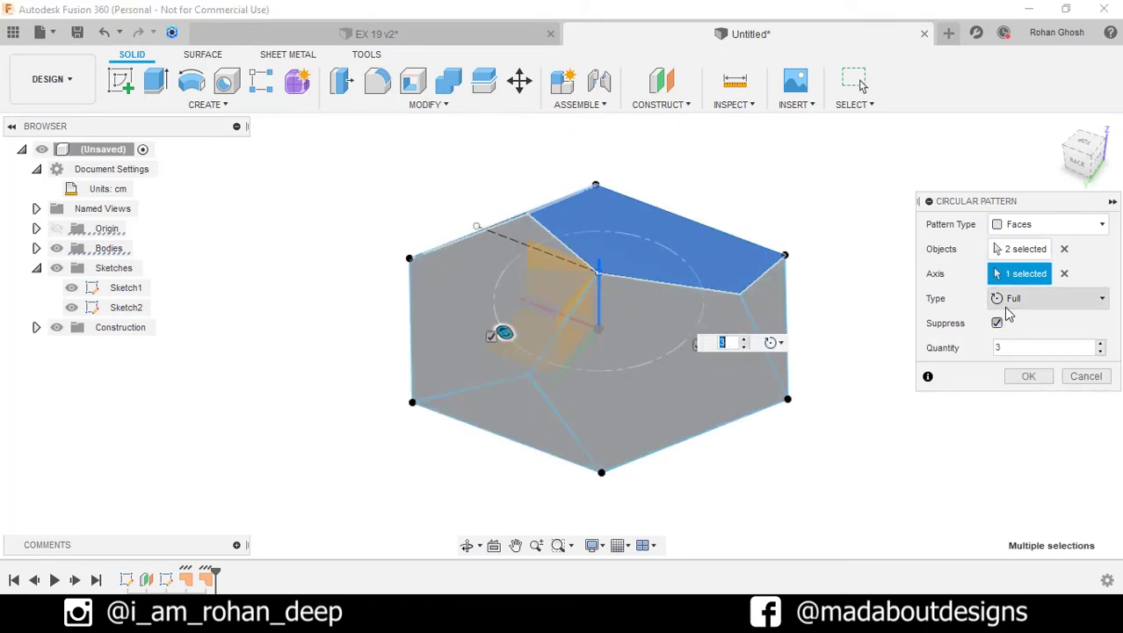
pyautogui.click(1029, 376)
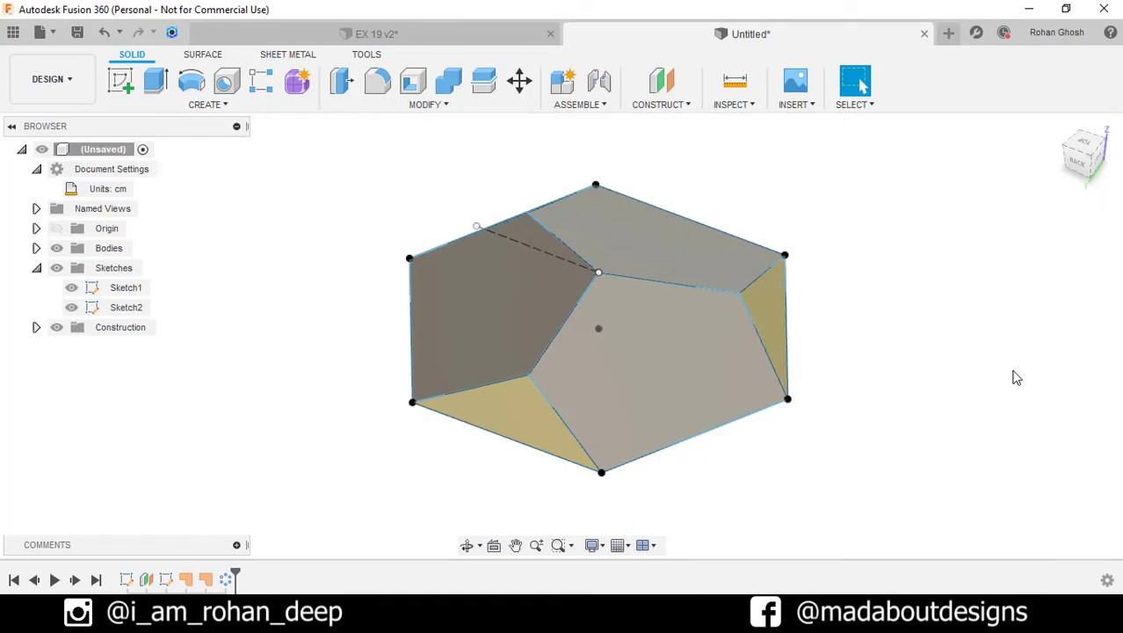
# Patch the hexagonal bottom opening using its chained six-edge boundary loop
pyautogui.keyDown('shift'); pyautogui.moveTo(237, 458); pyautogui.dragTo(359, 339, button='middle'); pyautogui.keyUp('shift')
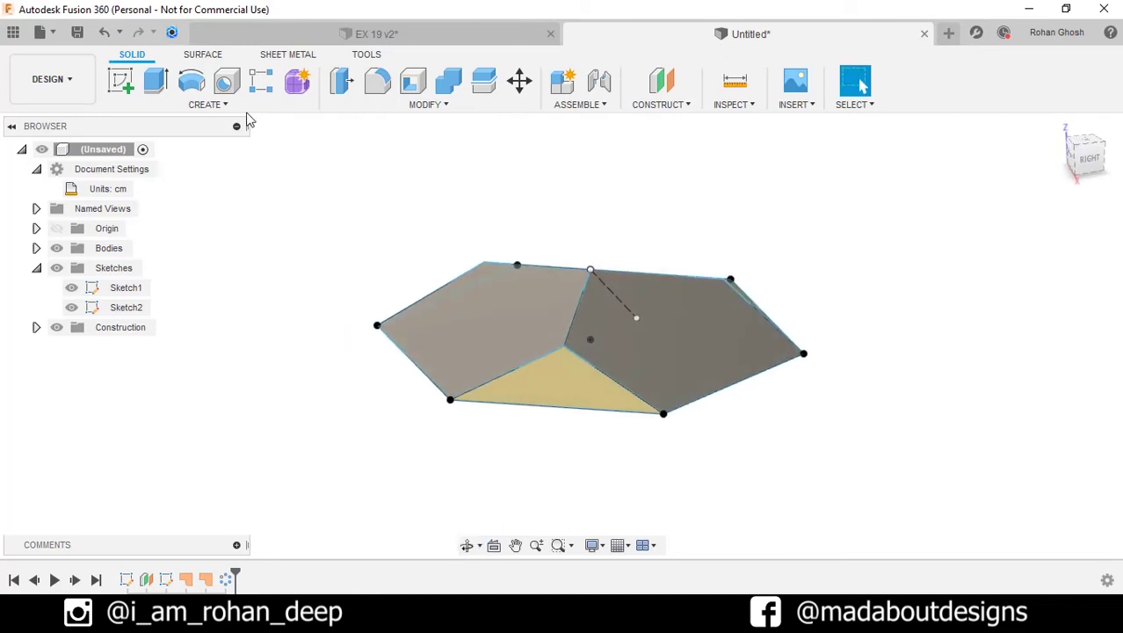
pyautogui.click(202, 54)
pyautogui.click(198, 105)
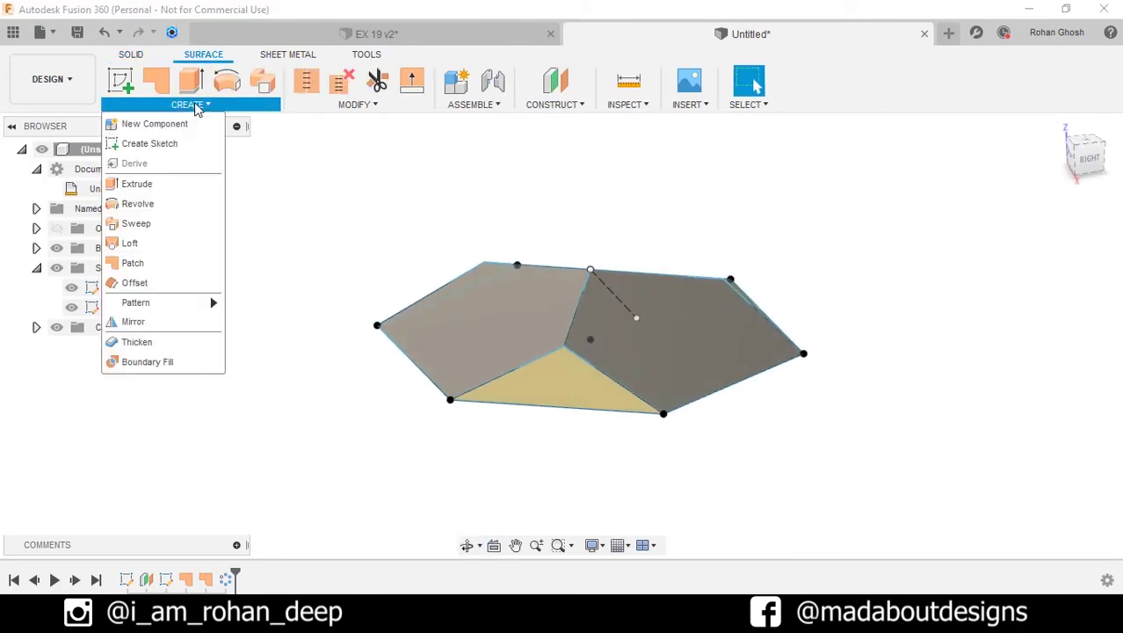
pyautogui.click(172, 270)
pyautogui.keyDown('shift'); pyautogui.moveTo(288, 421); pyautogui.dragTo(846, 325, button='middle'); pyautogui.keyUp('shift')
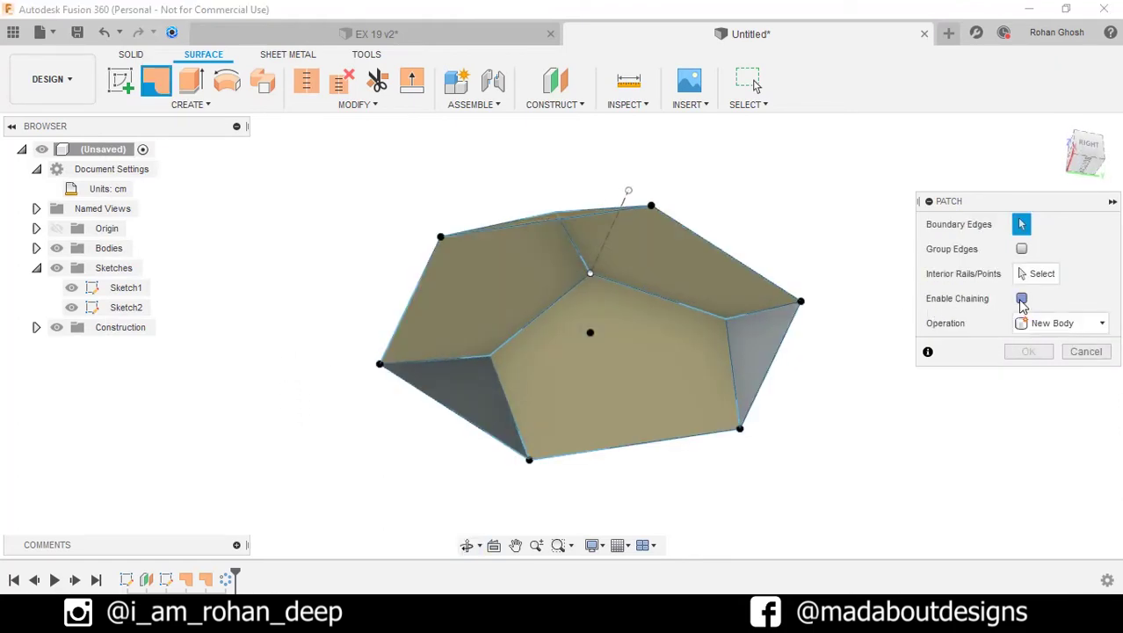
pyautogui.keyDown('shift'); pyautogui.moveTo(788, 209); pyautogui.dragTo(775, 252, button='middle'); pyautogui.keyUp('shift')
pyautogui.click(605, 290)
pyautogui.click(531, 296)
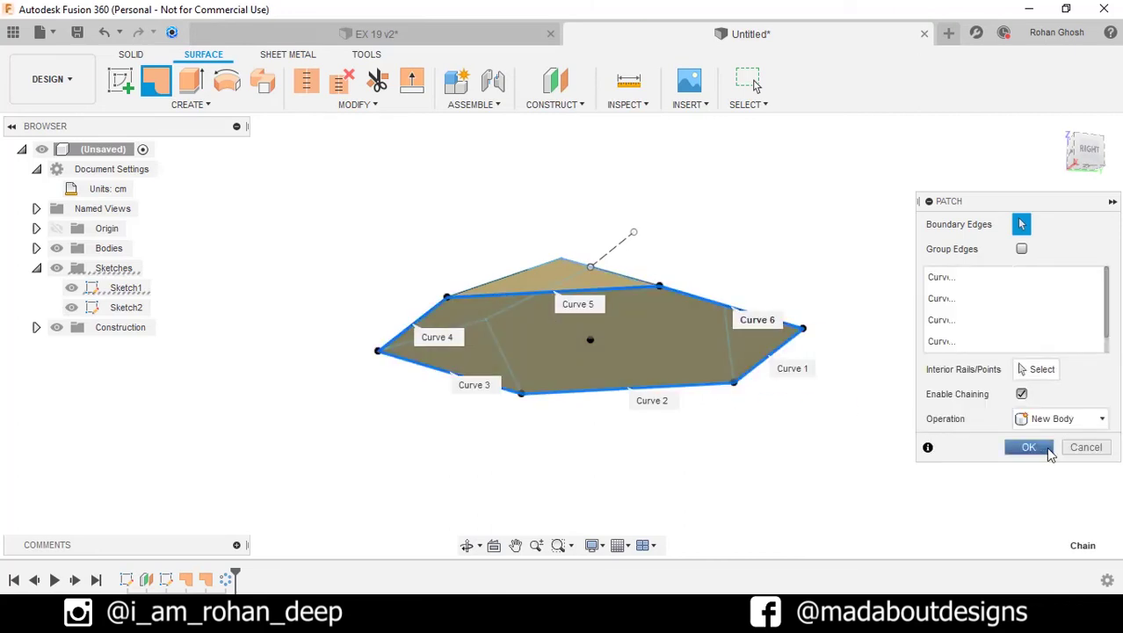
pyautogui.click(1028, 448)
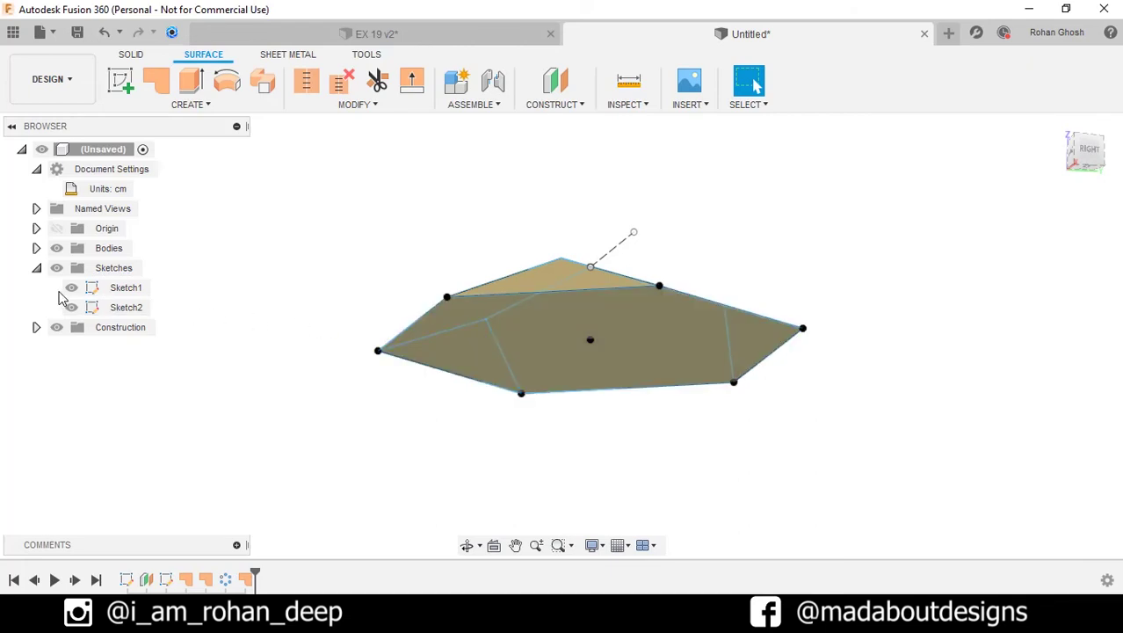
# Hide the sketches and stitch all seven surfaces, including the hexagonal base, into one solid body
pyautogui.click(57, 267)
pyautogui.moveTo(406, 236)
pyautogui.keyDown('shift'); pyautogui.mouseDown(button='middle')
pyautogui.moveTo(396, 286)
pyautogui.moveTo(299, 297)
pyautogui.moveTo(276, 243)
pyautogui.moveTo(279, 211)
pyautogui.moveTo(399, 211)
pyautogui.moveTo(506, 326)
pyautogui.moveTo(647, 329)
pyautogui.moveTo(628, 332)
pyautogui.mouseUp(button='middle'); pyautogui.keyUp('shift')
pyautogui.click(354, 104)
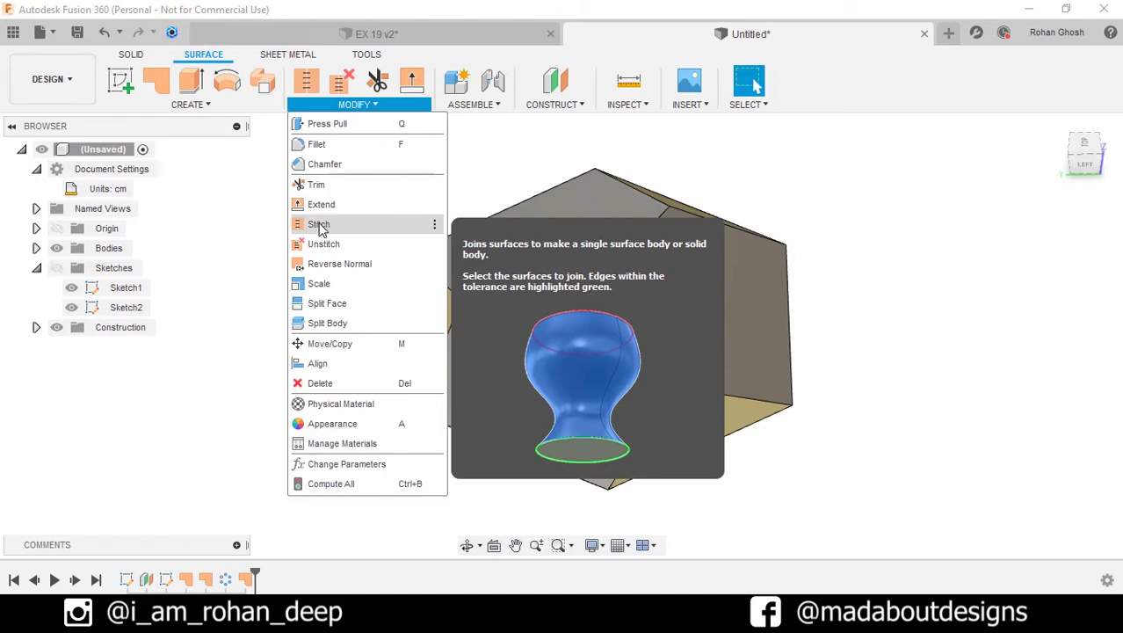
pyautogui.click(320, 226)
pyautogui.moveTo(540, 339); pyautogui.dragTo(333, 162)
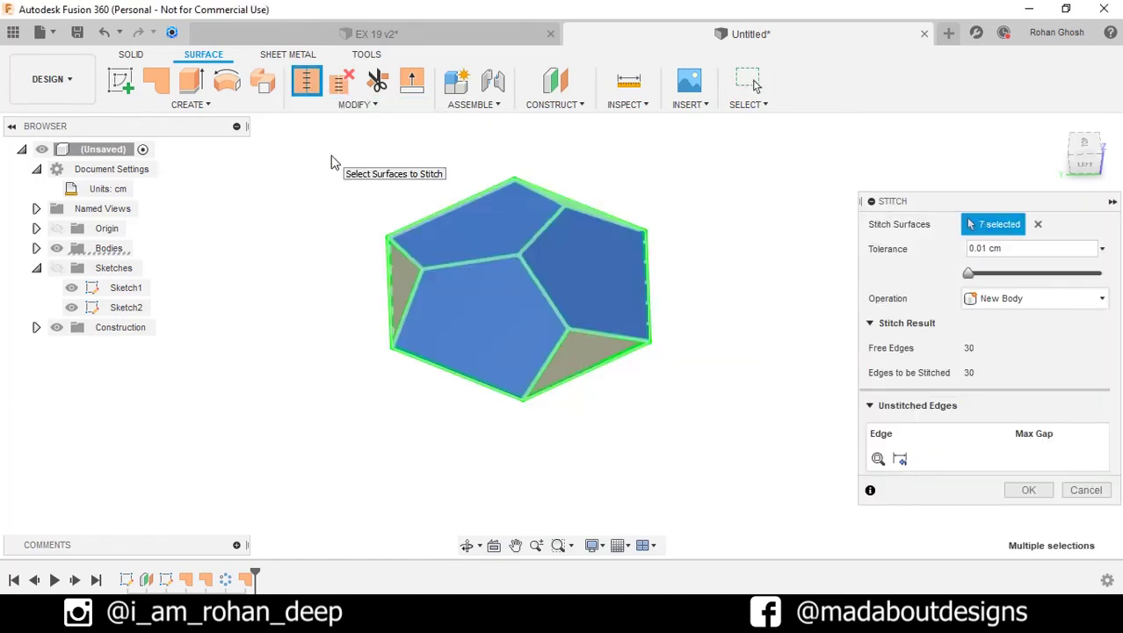
pyautogui.click(1028, 494)
pyautogui.keyDown('shift'); pyautogui.moveTo(605, 424); pyautogui.dragTo(805, 300, button='middle'); pyautogui.keyUp('shift')
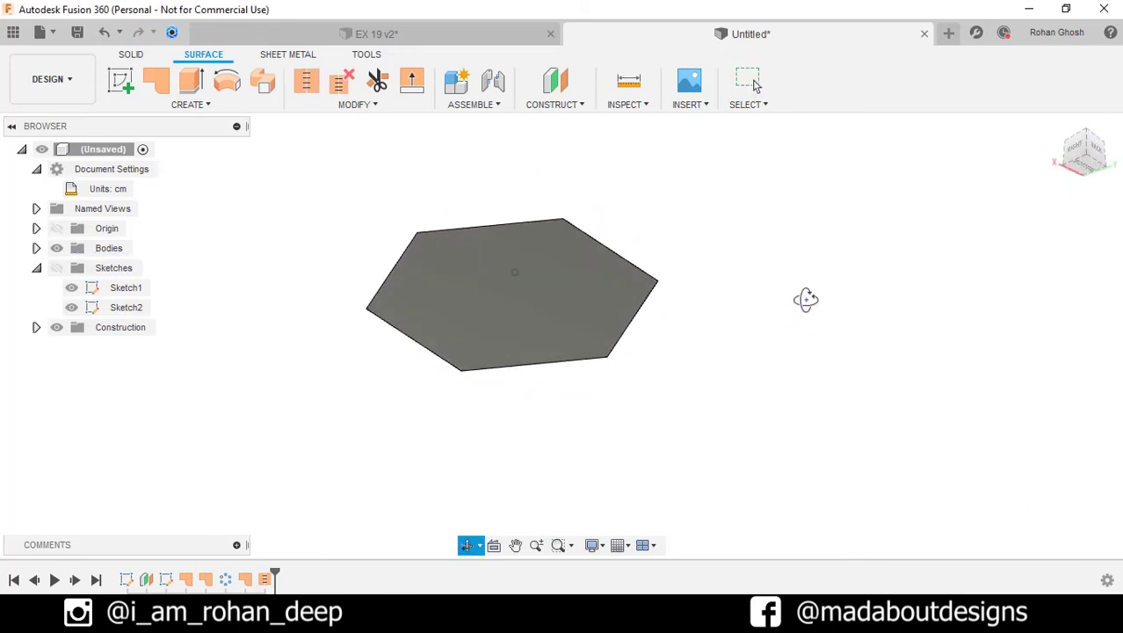
# Extrude the hexagonal bottom face 3.00 cm downward as a Join to form a prism base
pyautogui.click(129, 56)
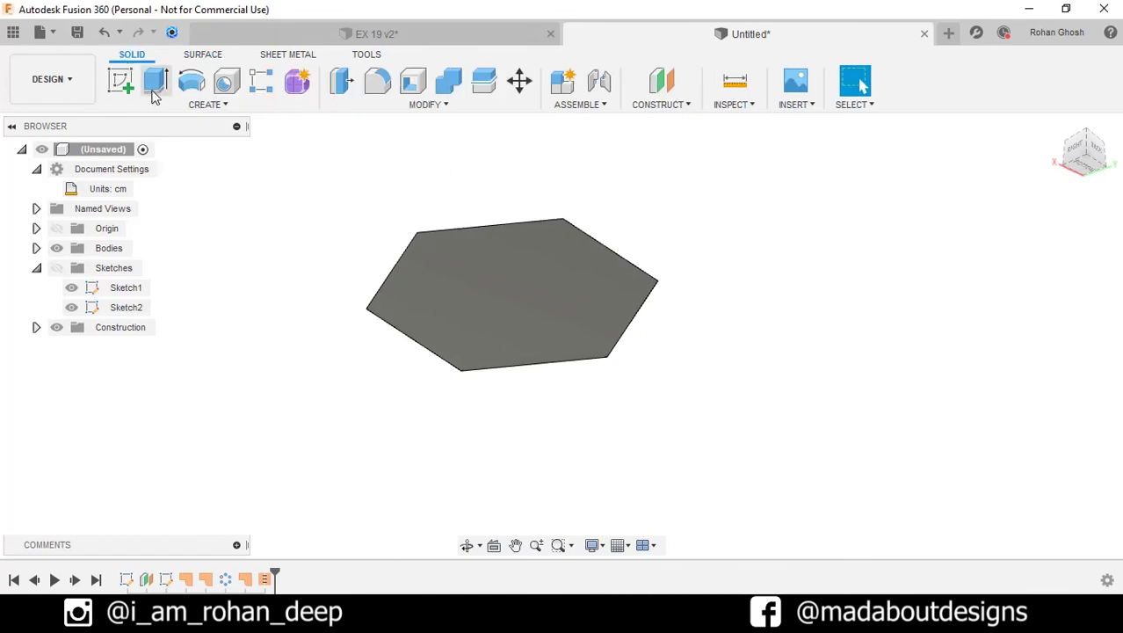
pyautogui.click(154, 81)
pyautogui.click(506, 296)
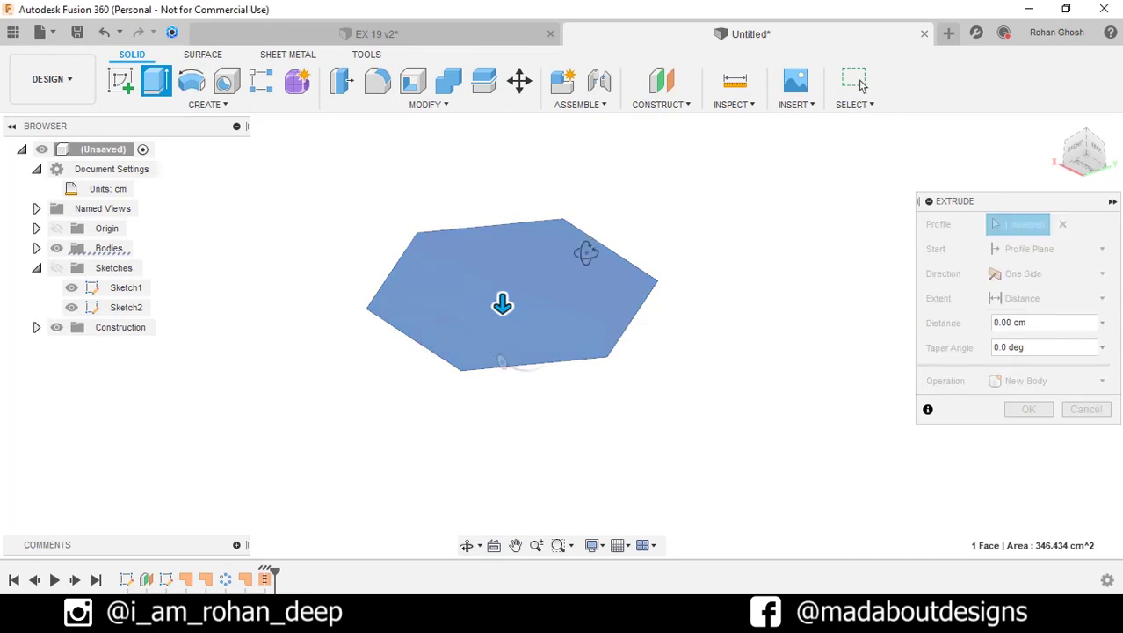
pyautogui.keyDown('shift'); pyautogui.moveTo(502, 304); pyautogui.dragTo(502, 314, button='middle'); pyautogui.keyUp('shift')
pyautogui.moveTo(501, 314); pyautogui.dragTo(502, 352)
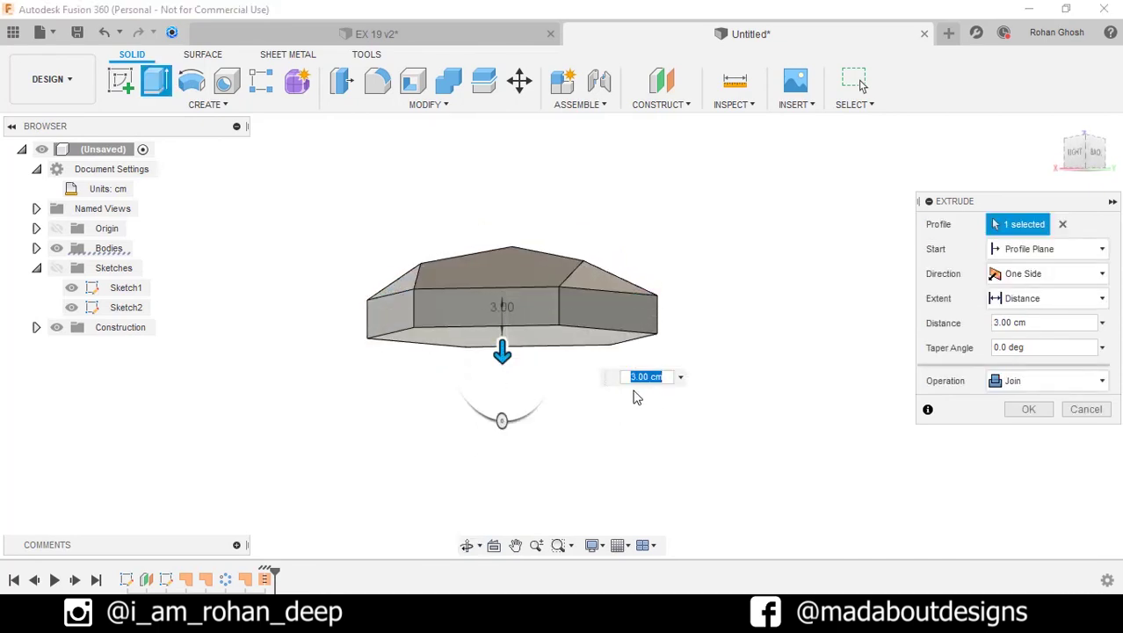
pyautogui.click(1025, 409)
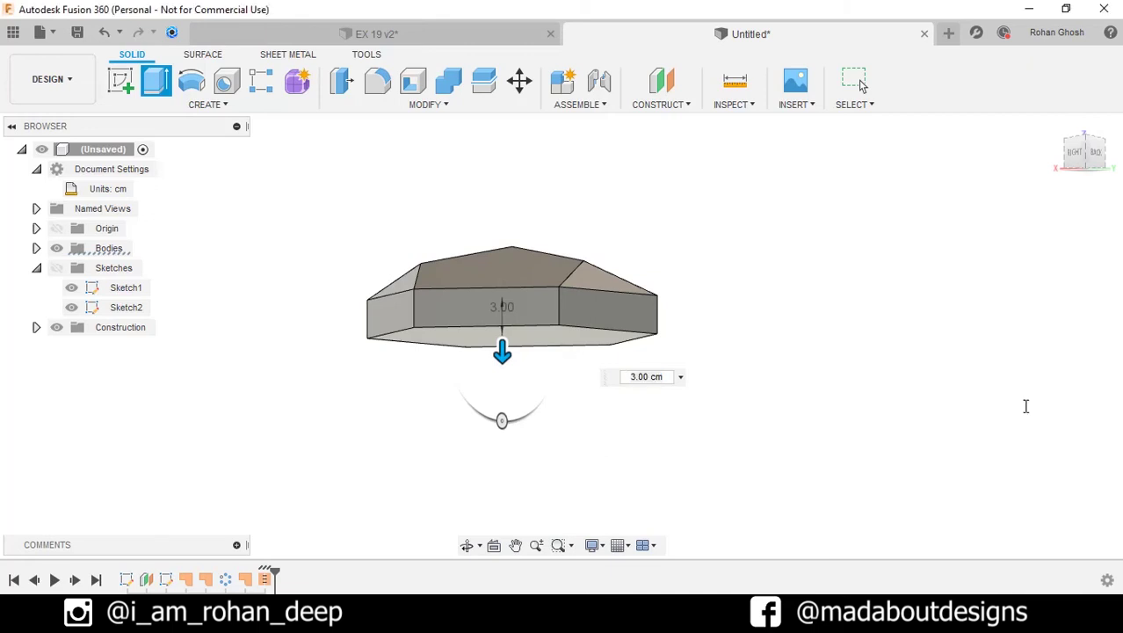
pyautogui.keyDown('shift'); pyautogui.moveTo(792, 291); pyautogui.dragTo(1042, 361, button='middle'); pyautogui.keyUp('shift')
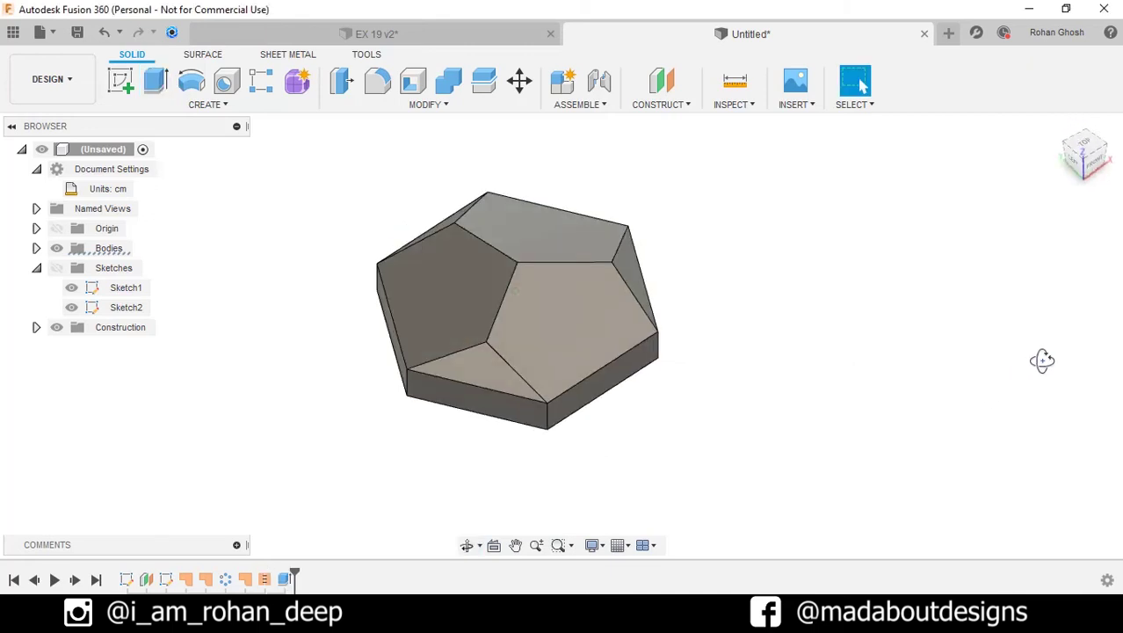
# Paint the whole body with the Metallic Black appearance
pyautogui.press('a')
pyautogui.scroll(-5, 984, 373)
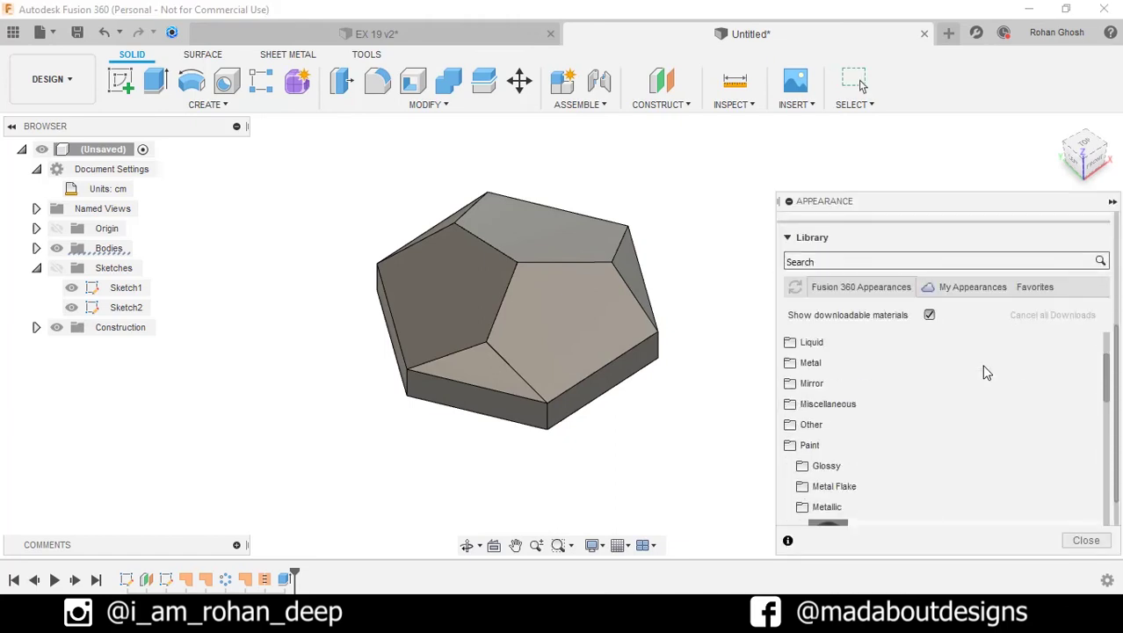
pyautogui.scroll(-4, 920, 404)
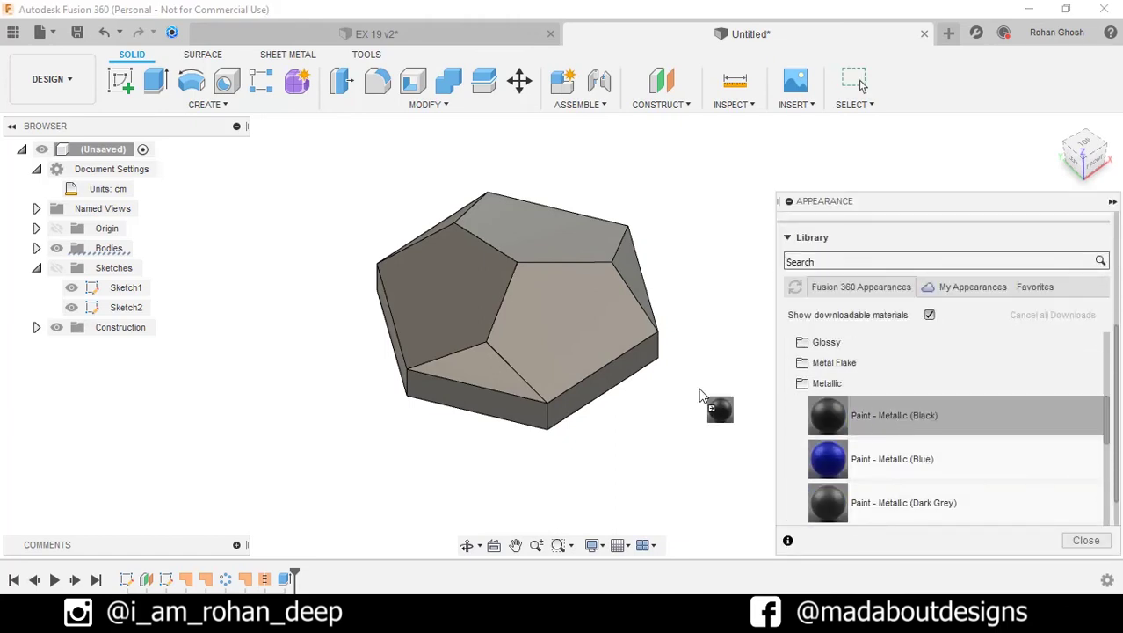
pyautogui.moveTo(700, 396); pyautogui.dragTo(626, 400)
pyautogui.scroll(5, 887, 465)
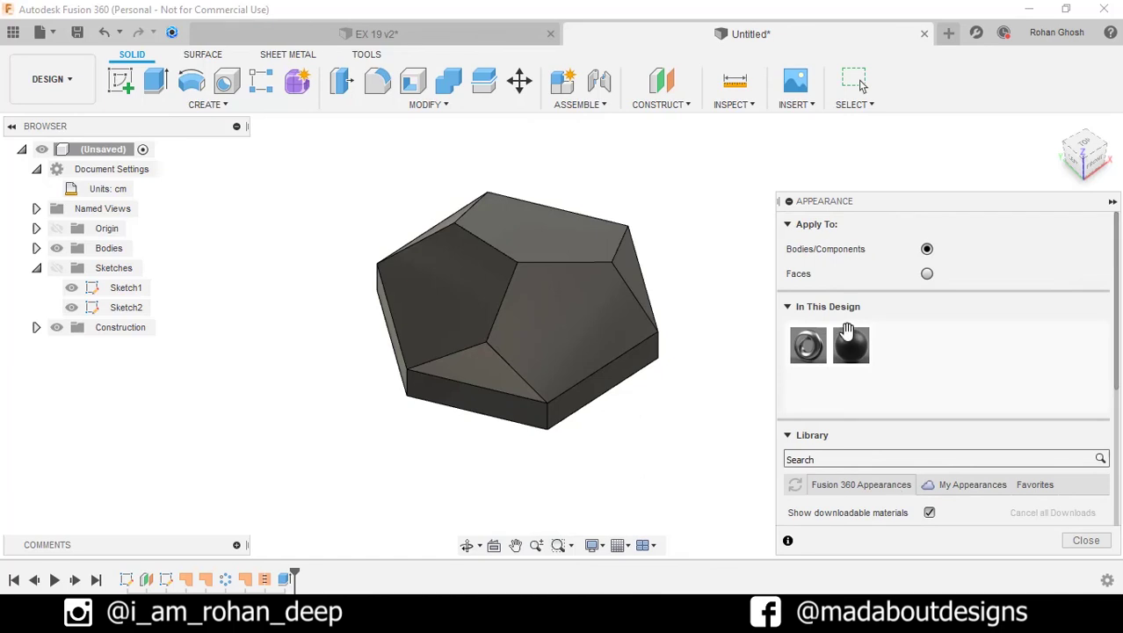
# Paint the small triangular faces with red metallic paint
pyautogui.click(929, 276)
pyautogui.scroll(-10, 933, 438)
pyautogui.moveTo(917, 497); pyautogui.dragTo(486, 372)
pyautogui.moveTo(917, 497); pyautogui.dragTo(656, 291)
pyautogui.keyDown('shift'); pyautogui.moveTo(656, 291); pyautogui.dragTo(441, 261, button='middle'); pyautogui.keyUp('shift')
pyautogui.moveTo(918, 496); pyautogui.dragTo(441, 271)
# Paint the pentagonal faces pale beige and close the appearance library
pyautogui.scroll(-2, 864, 467)
pyautogui.moveTo(926, 200); pyautogui.dragTo(902, 94)
pyautogui.scroll(2, 926, 393)
pyautogui.moveTo(905, 396)
pyautogui.mouseDown()
pyautogui.moveTo(590, 306)
pyautogui.moveTo(452, 326)
pyautogui.moveTo(564, 234)
pyautogui.mouseUp()
pyautogui.press('Escape')
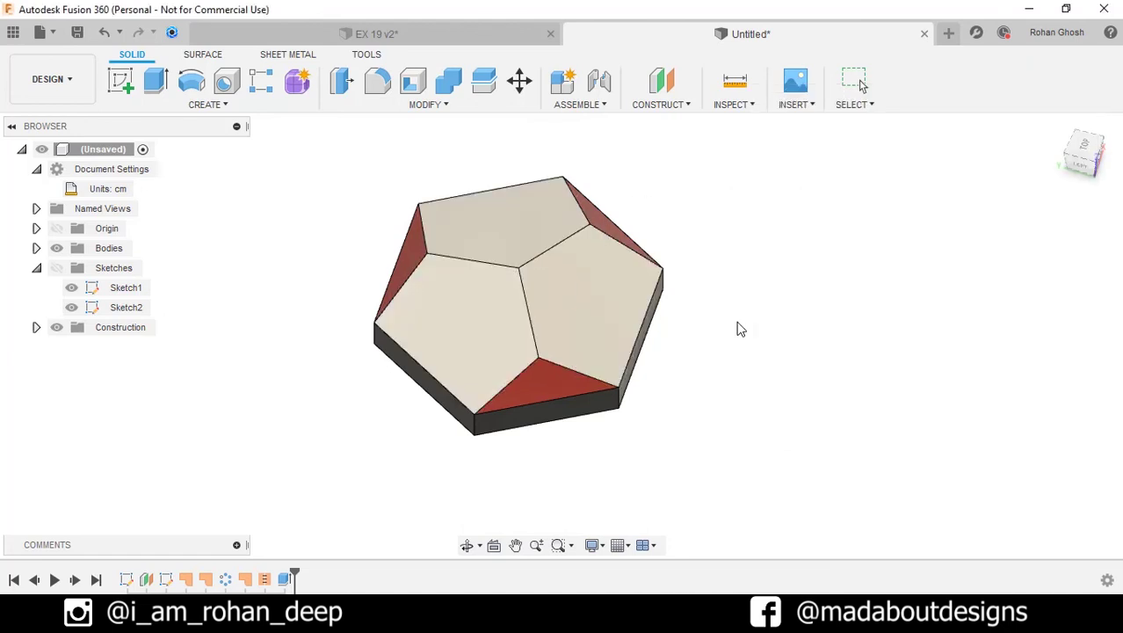